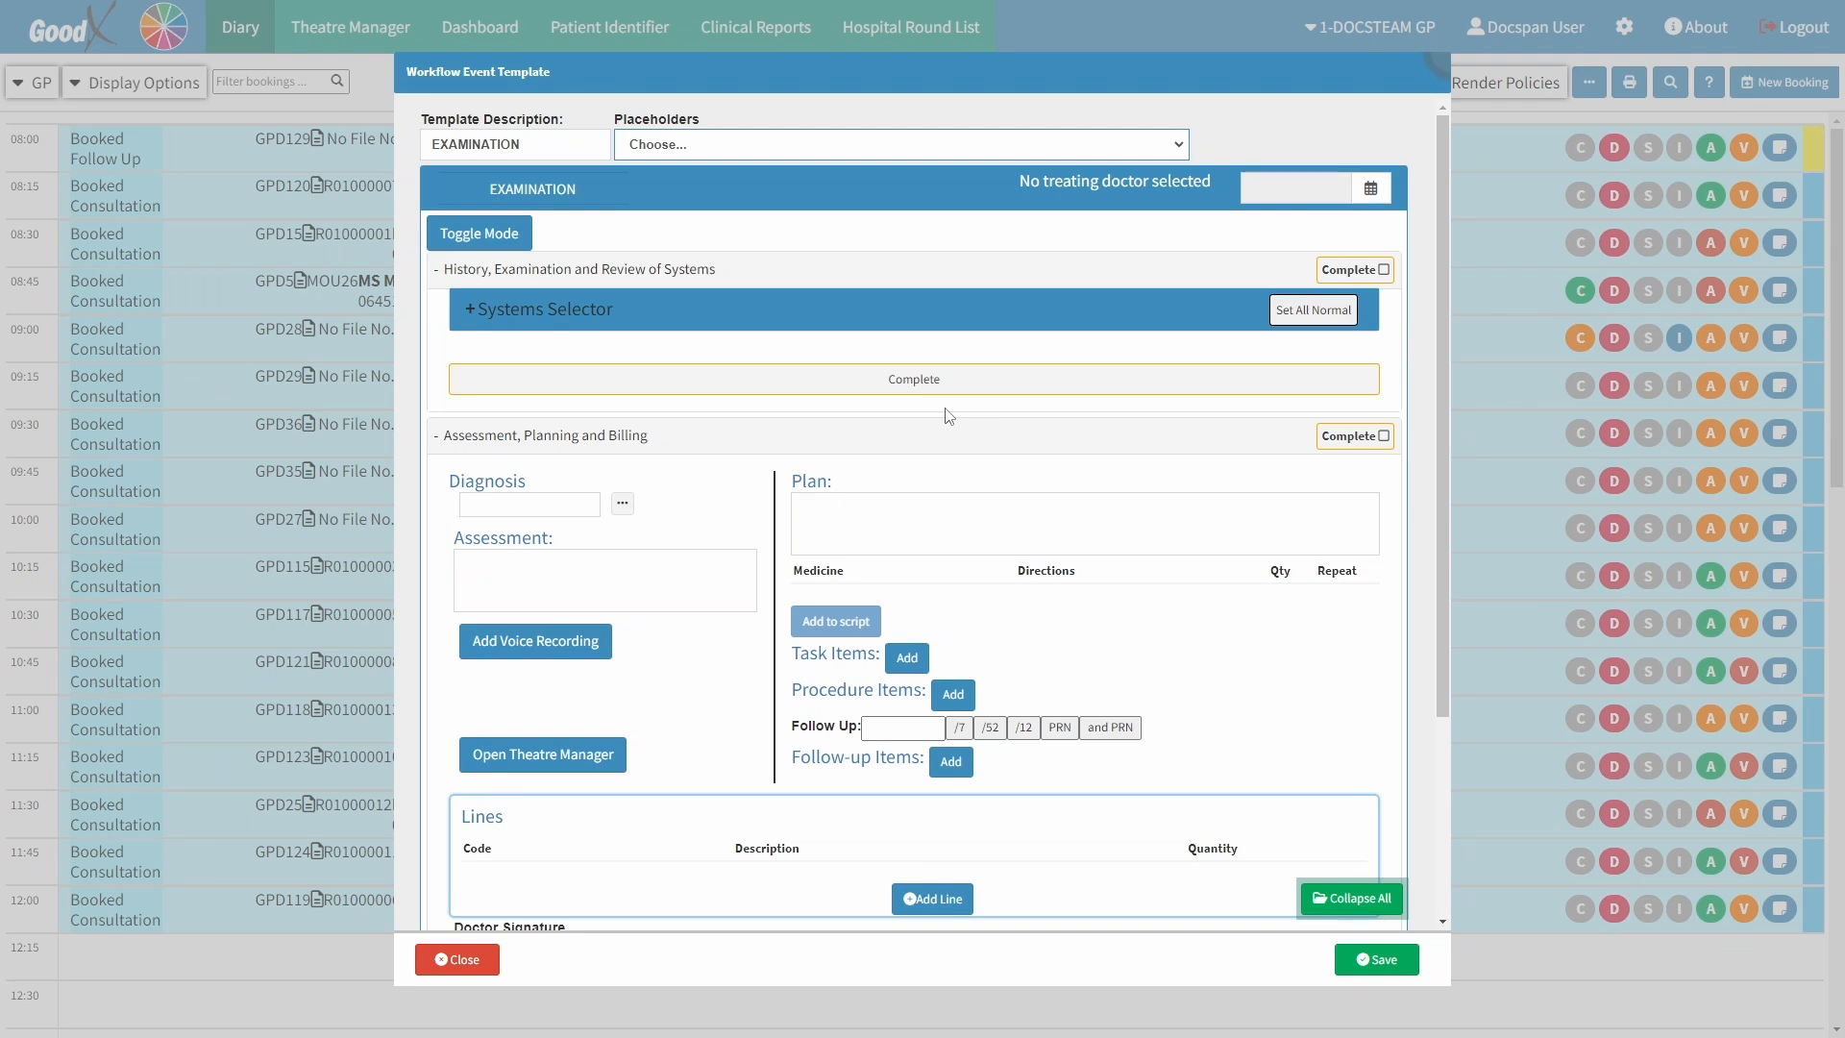
Step: Toggle the EXAMINATION template to editing and add a system containing one expanded section under History, Examination and Review of Systems
{"action": "left_click", "coordinate": [507, 234]}
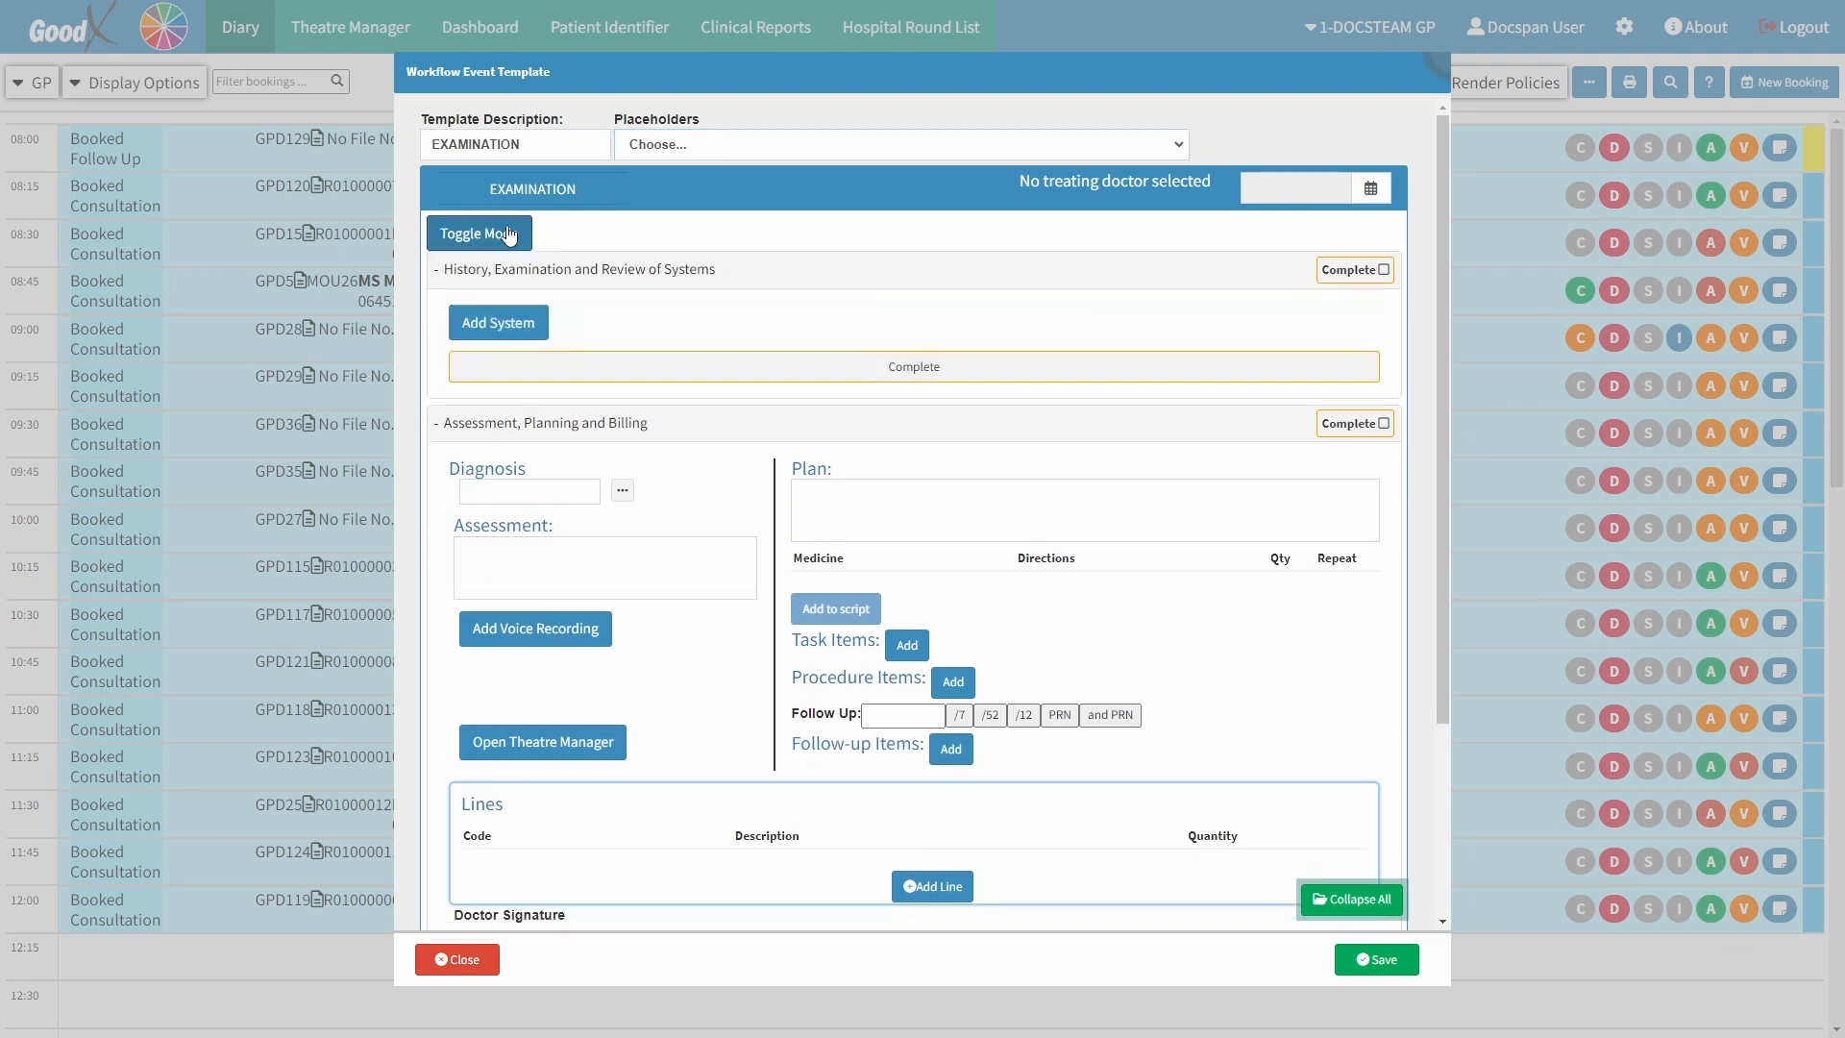
{"action": "left_click", "coordinate": [519, 325]}
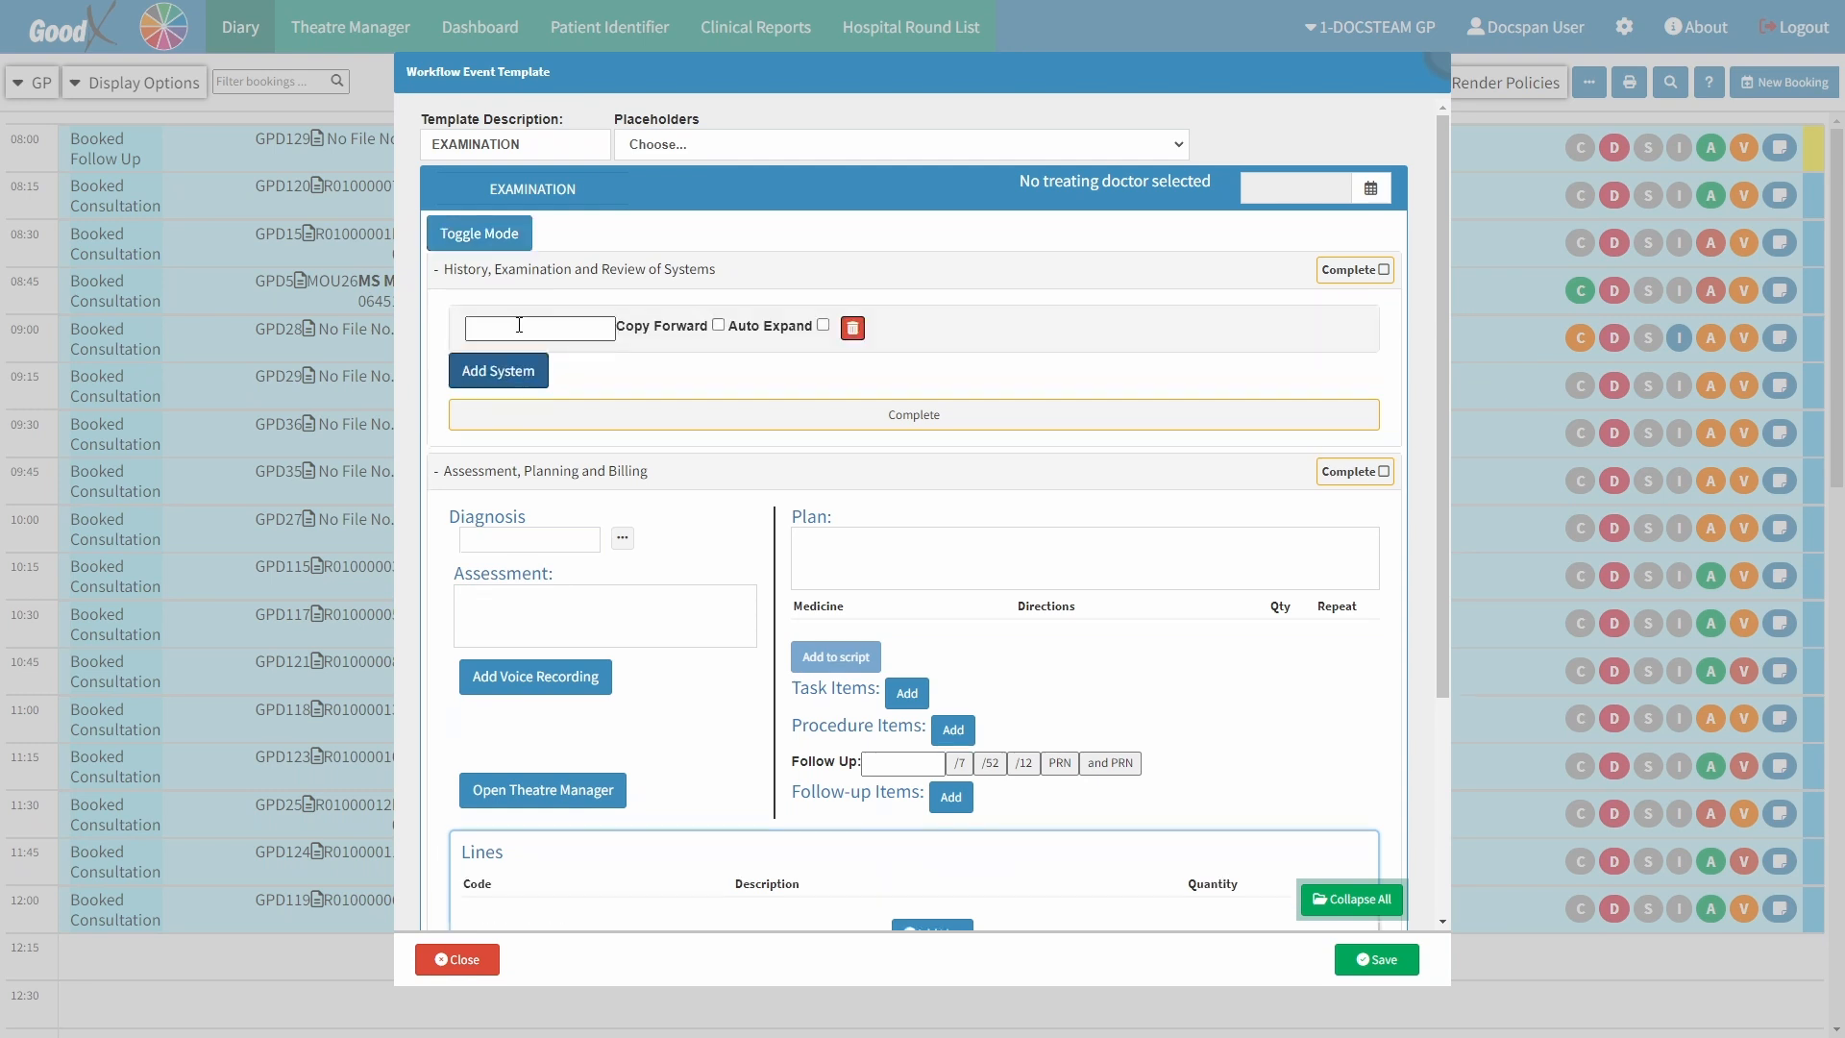
{"action": "left_click", "coordinate": [879, 329]}
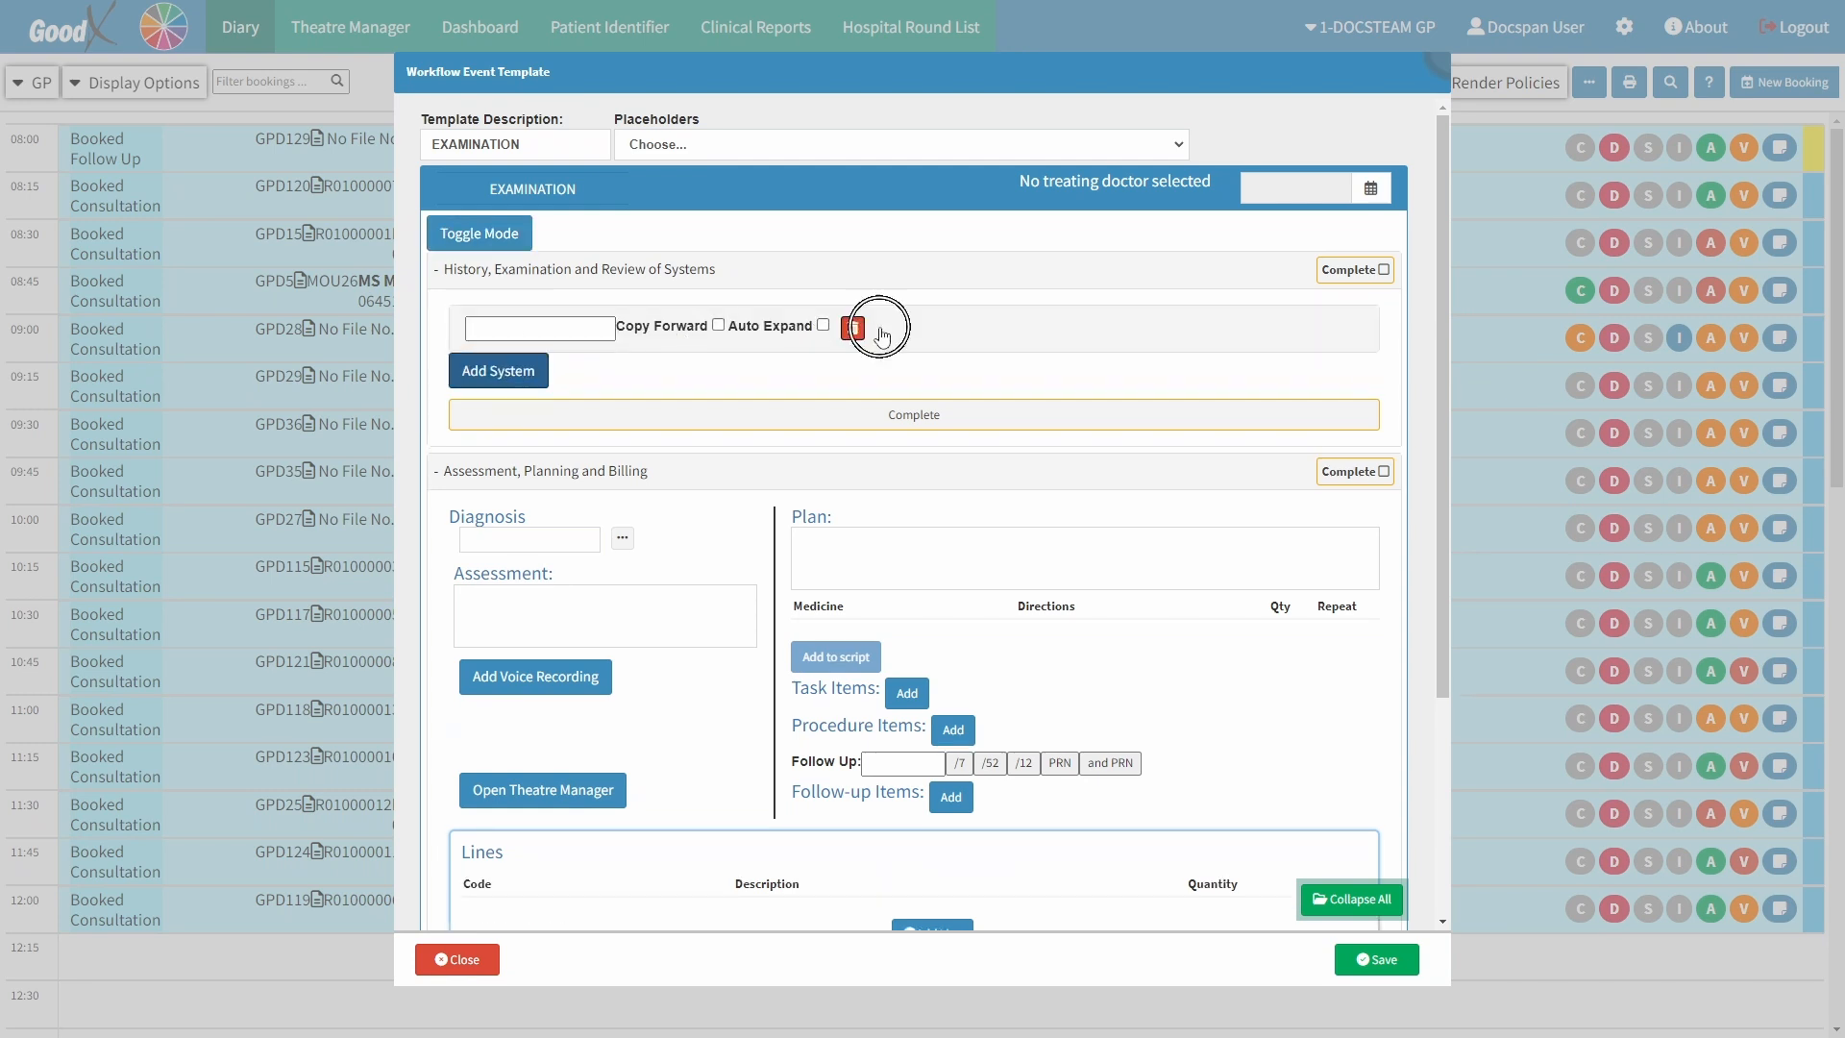
{"action": "left_click", "coordinate": [880, 332]}
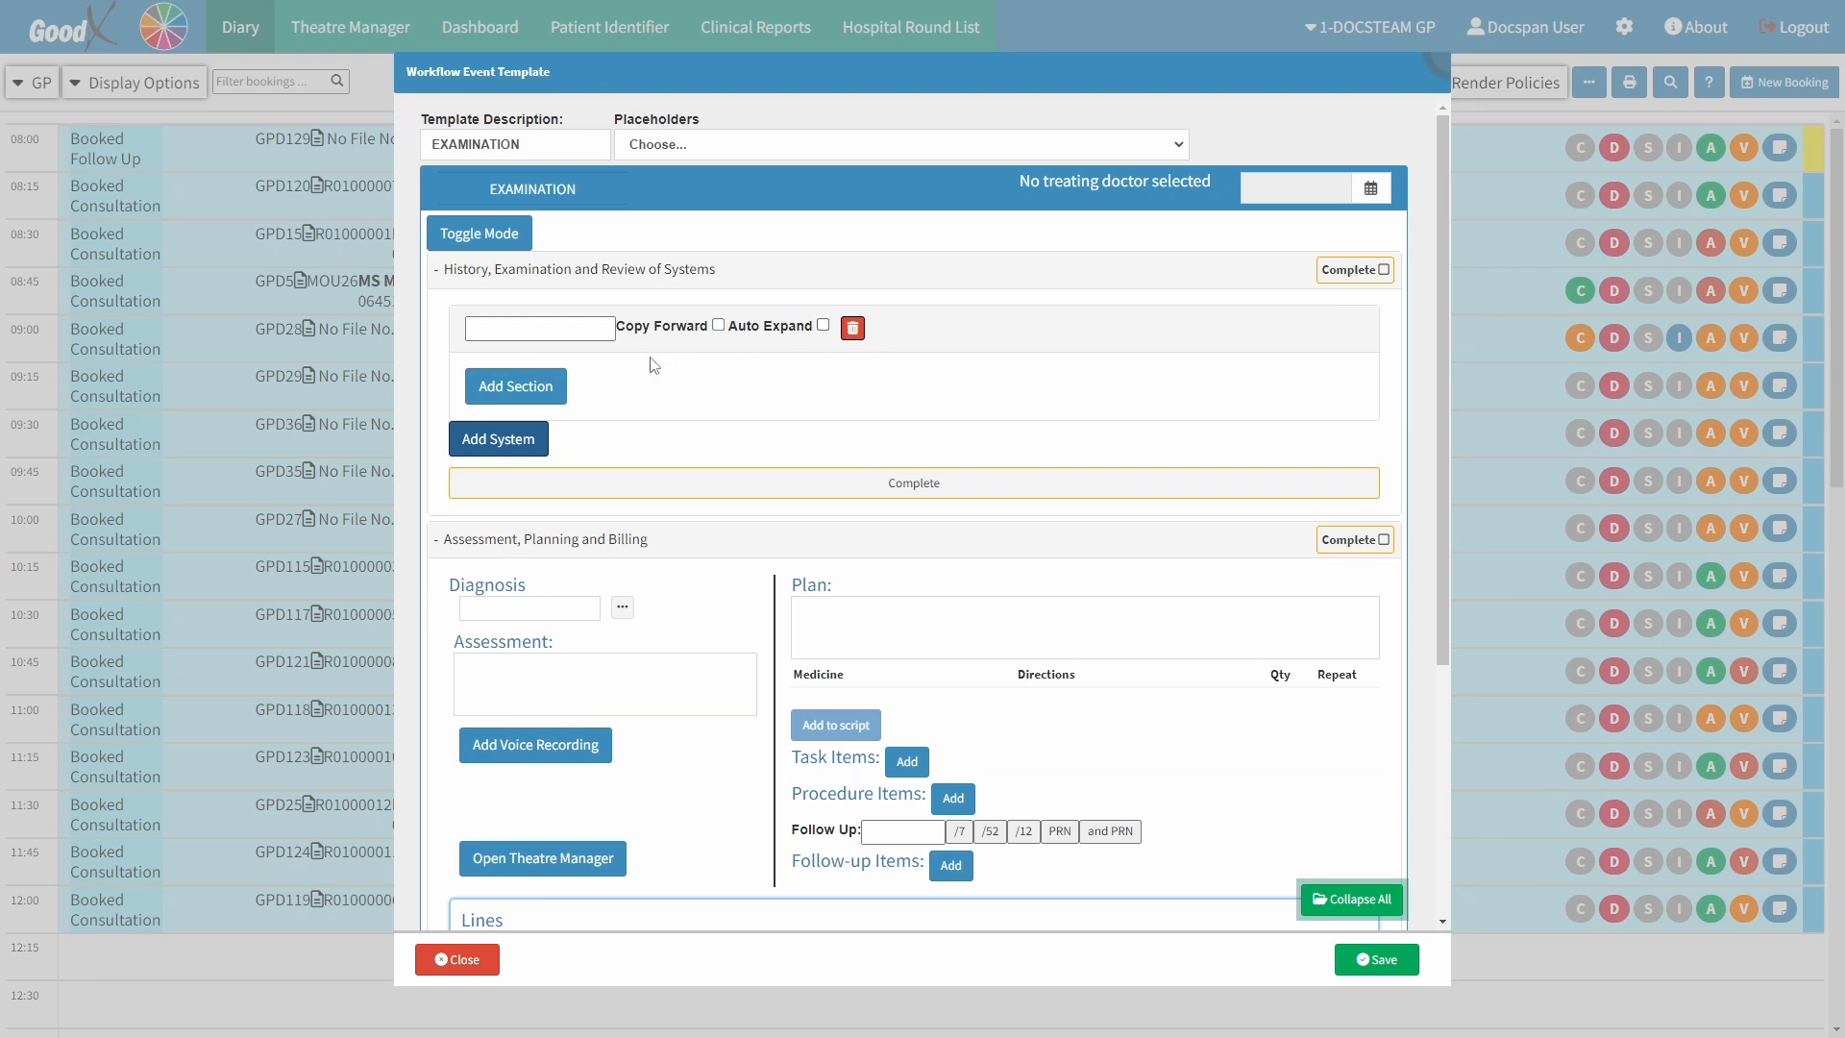
{"action": "left_click", "coordinate": [534, 392]}
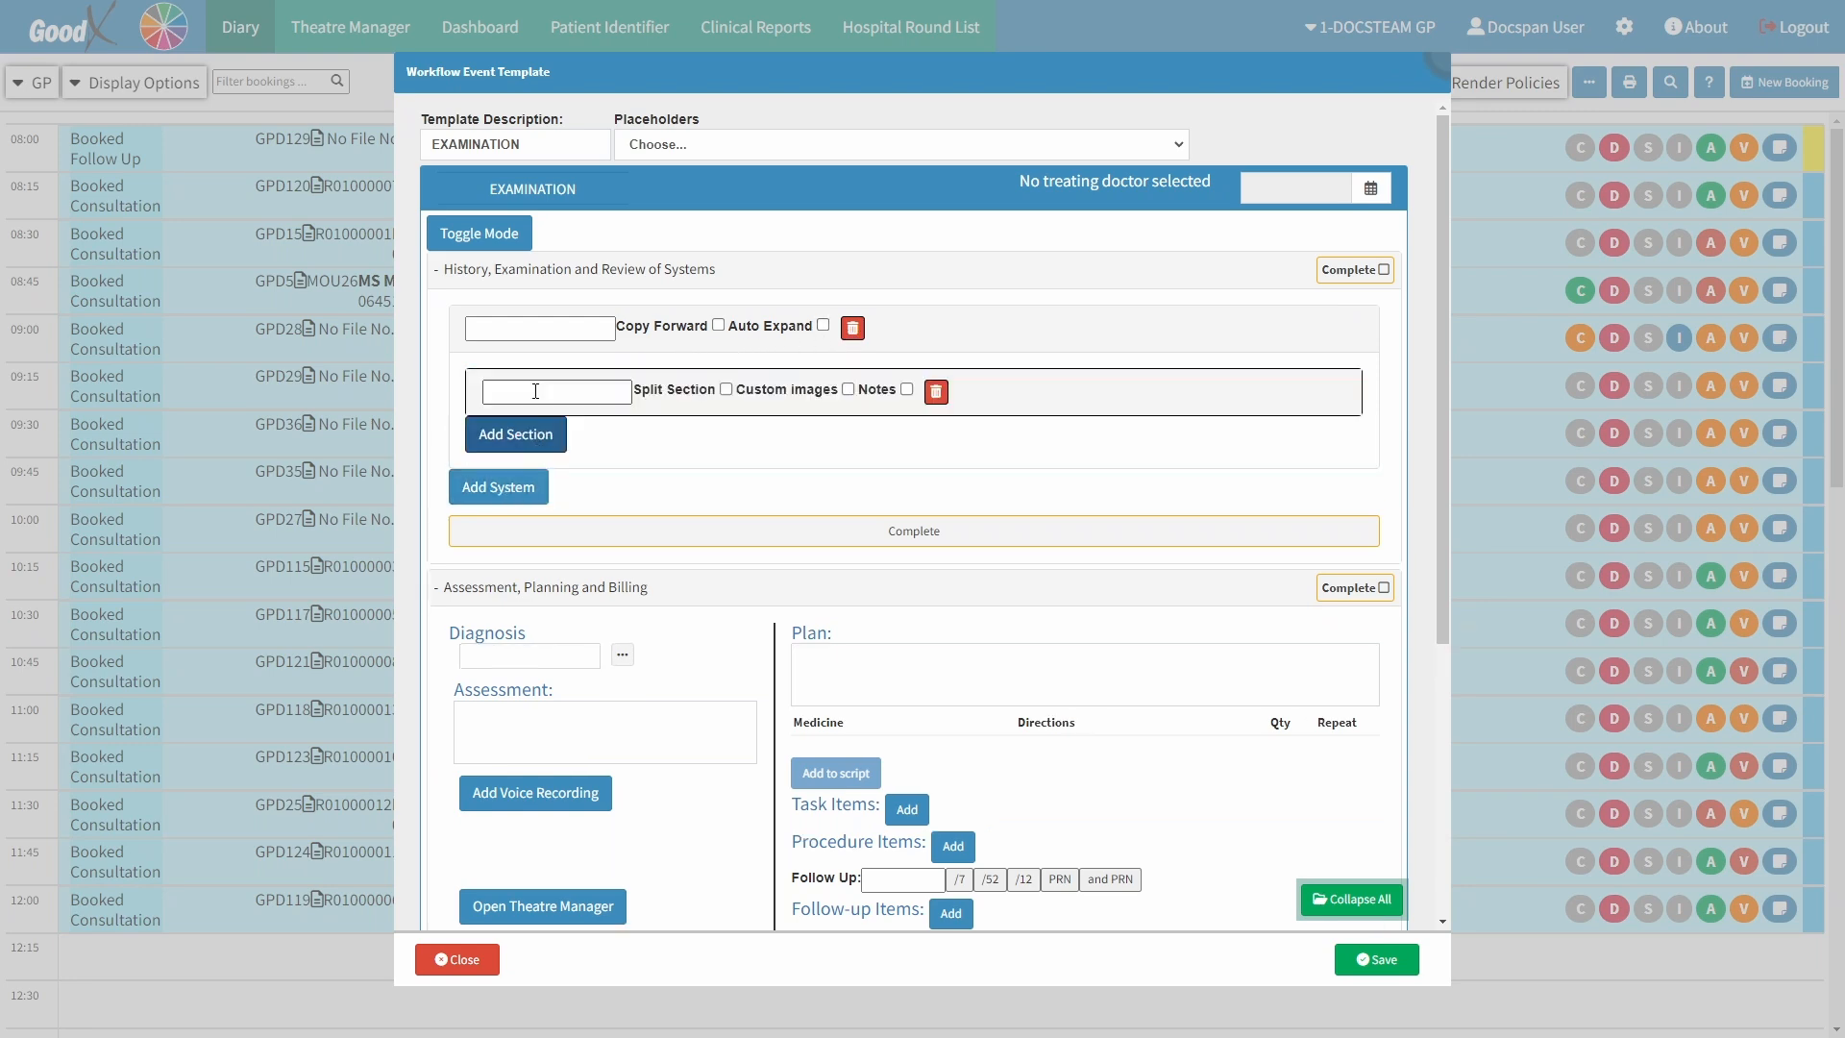
{"action": "left_click", "coordinate": [971, 392]}
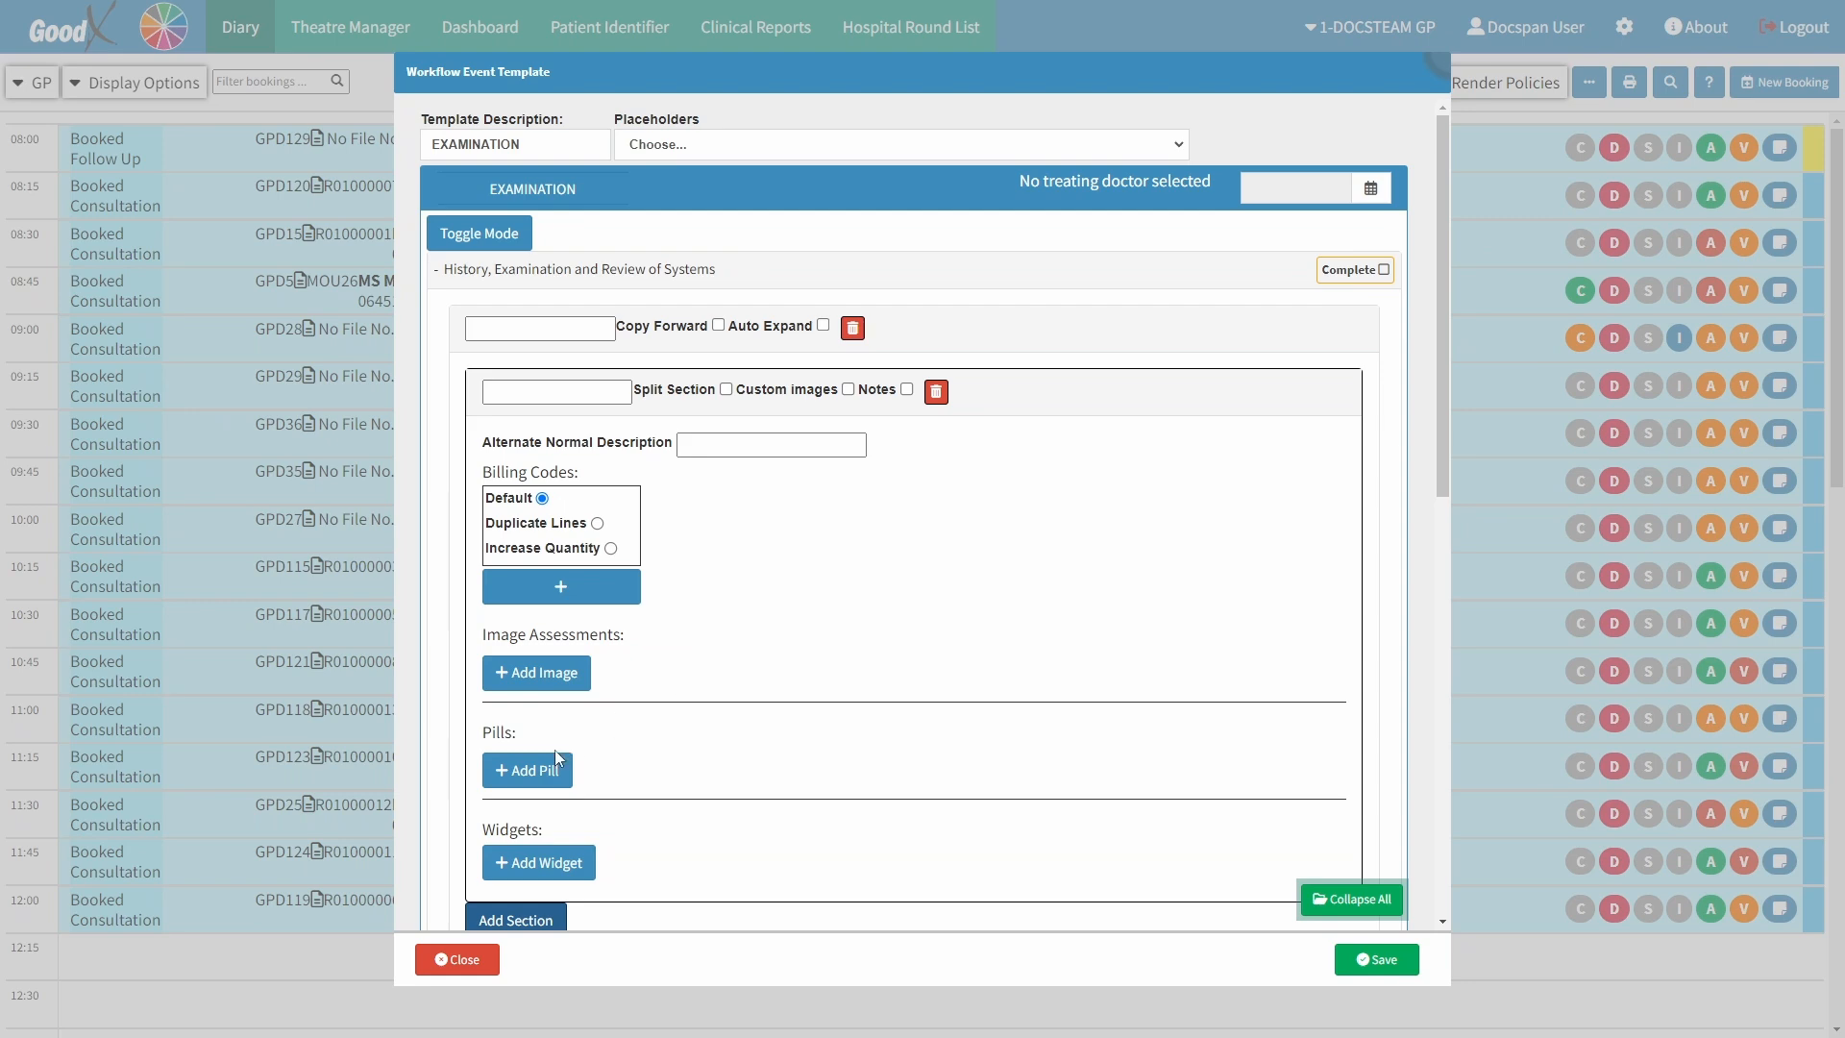
Step: Add a pill named HYPERTENSION to the new section and expand its details
{"action": "left_click", "coordinate": [534, 770]}
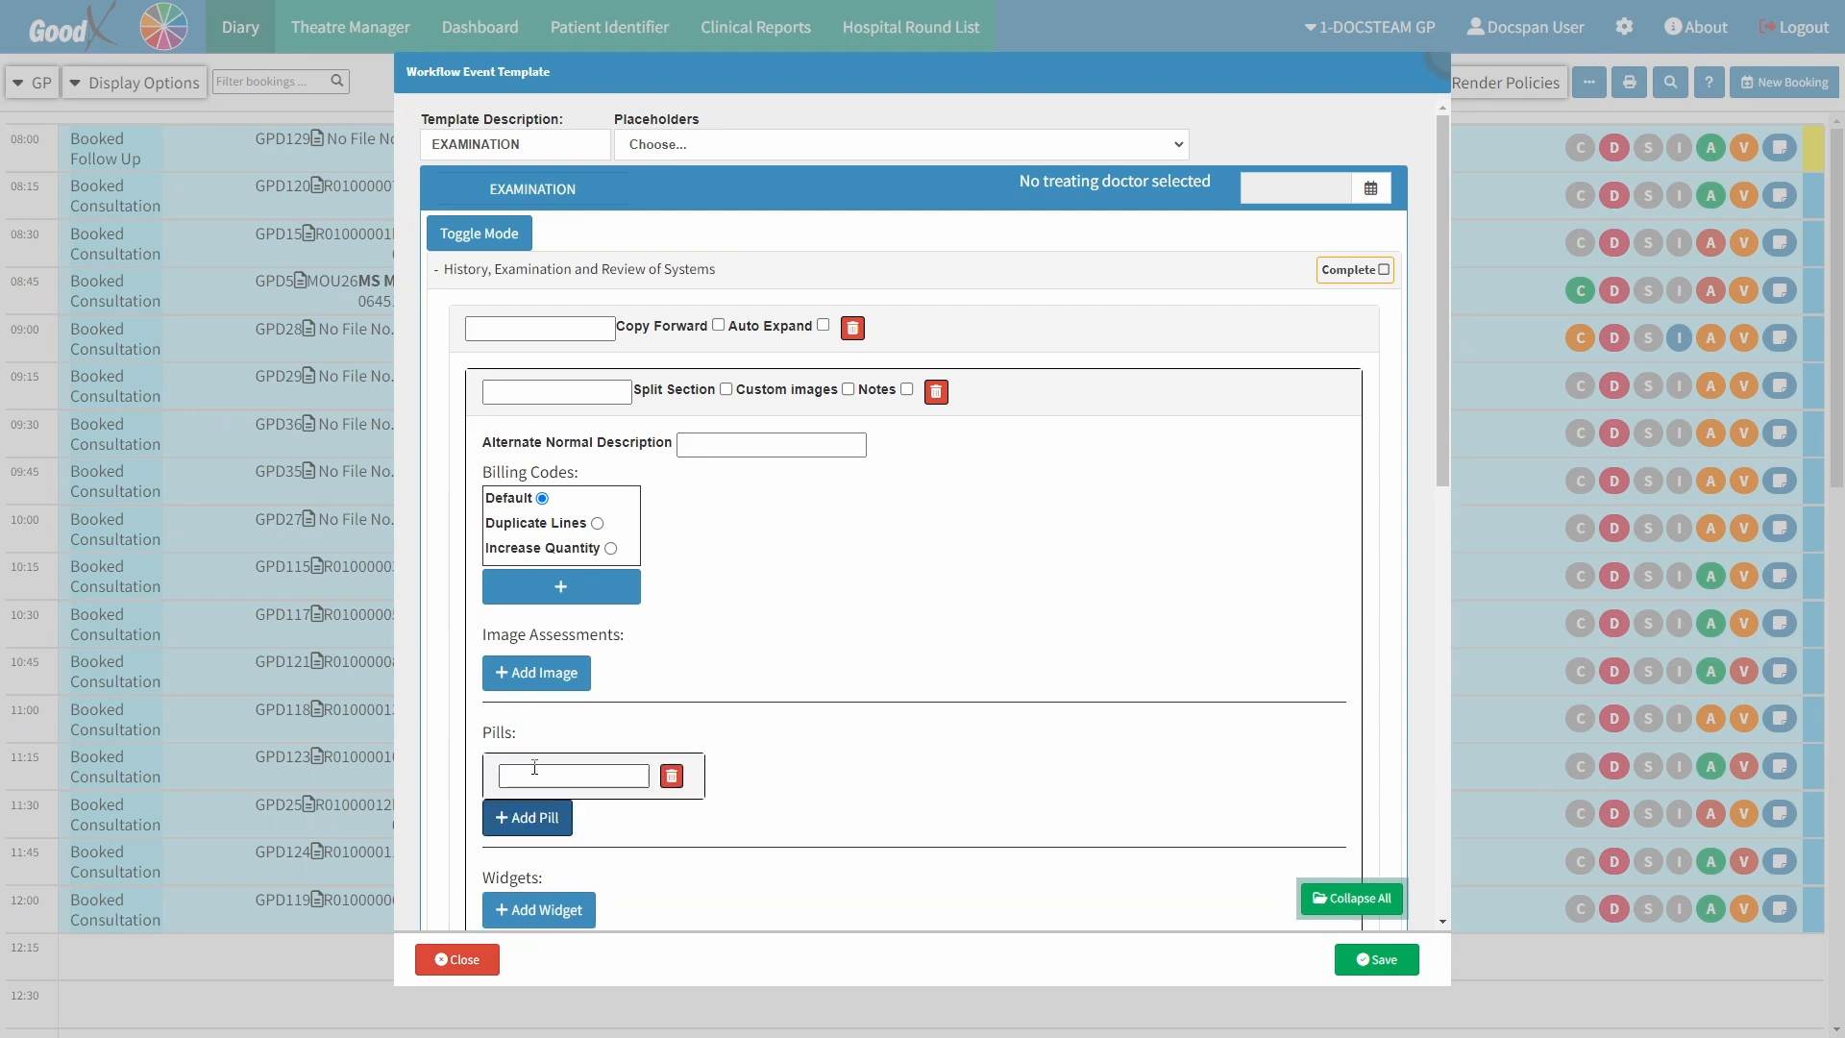
{"action": "left_click", "coordinate": [525, 774]}
{"action": "type", "text": "HY"}
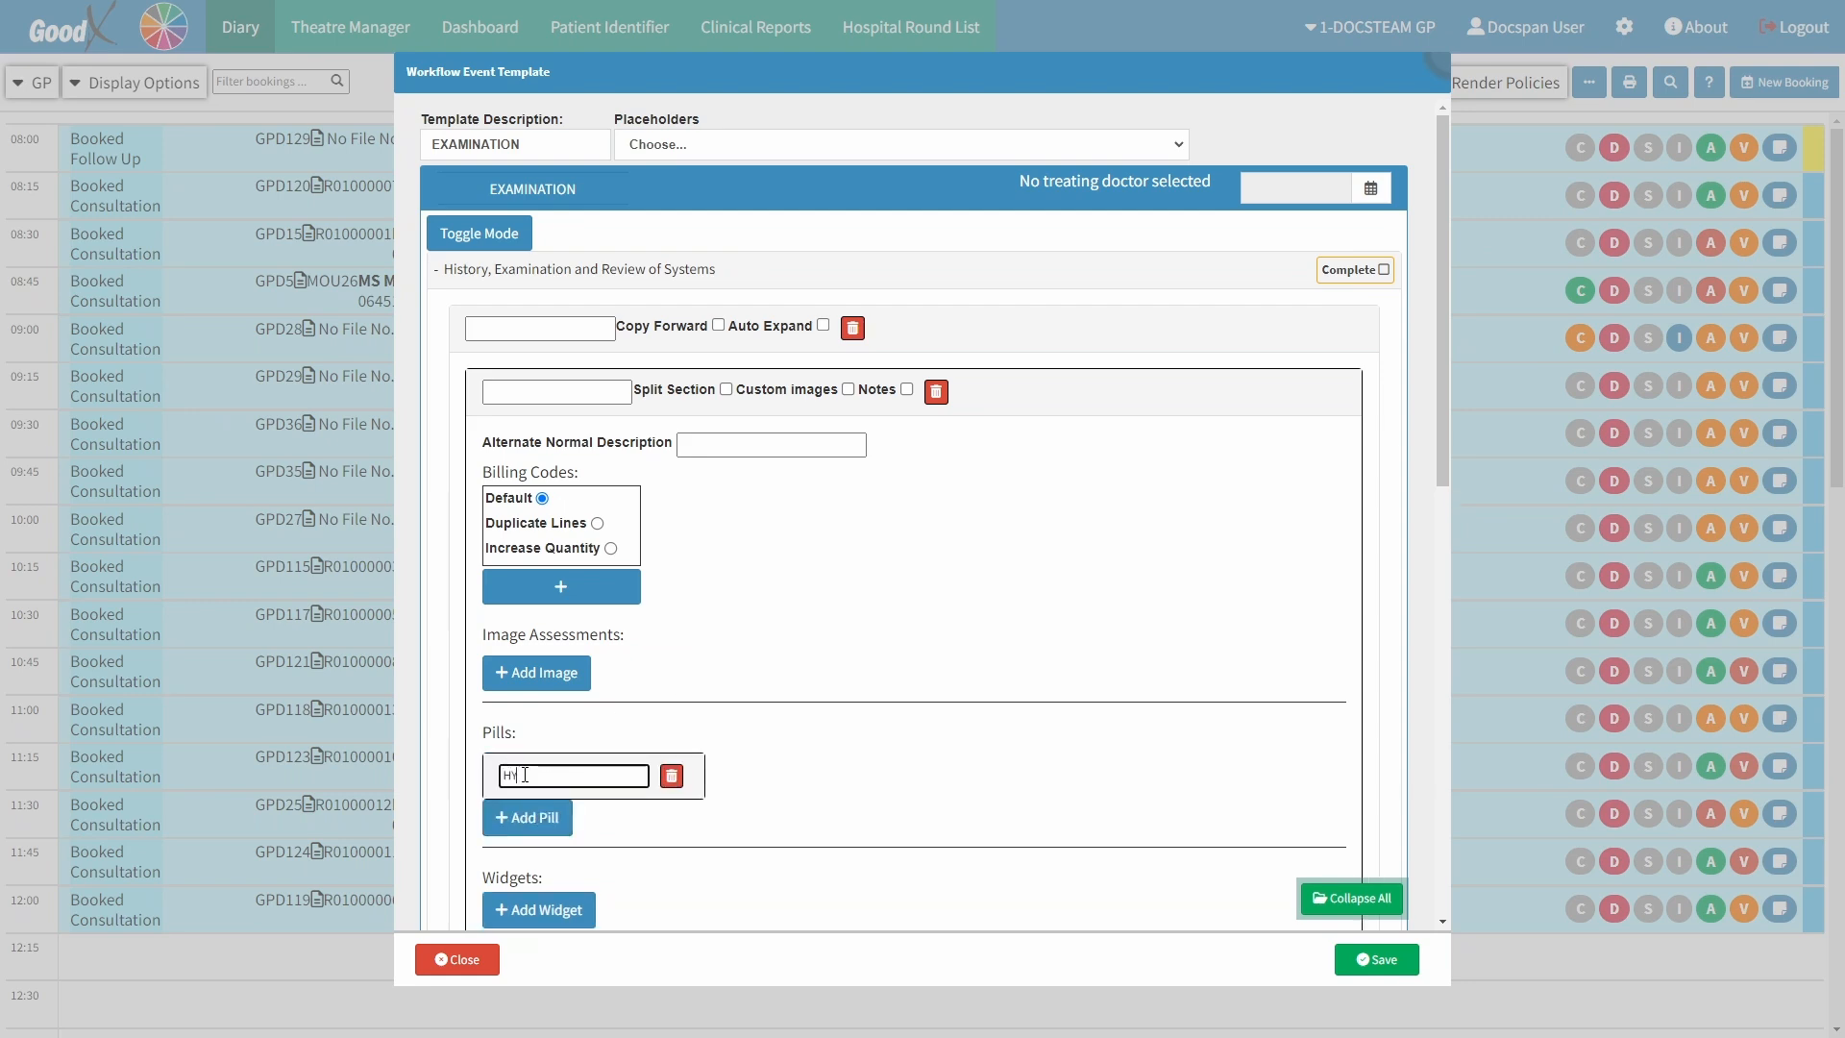
{"action": "type", "text": "PERTENSION"}
{"action": "left_click", "coordinate": [547, 803]}
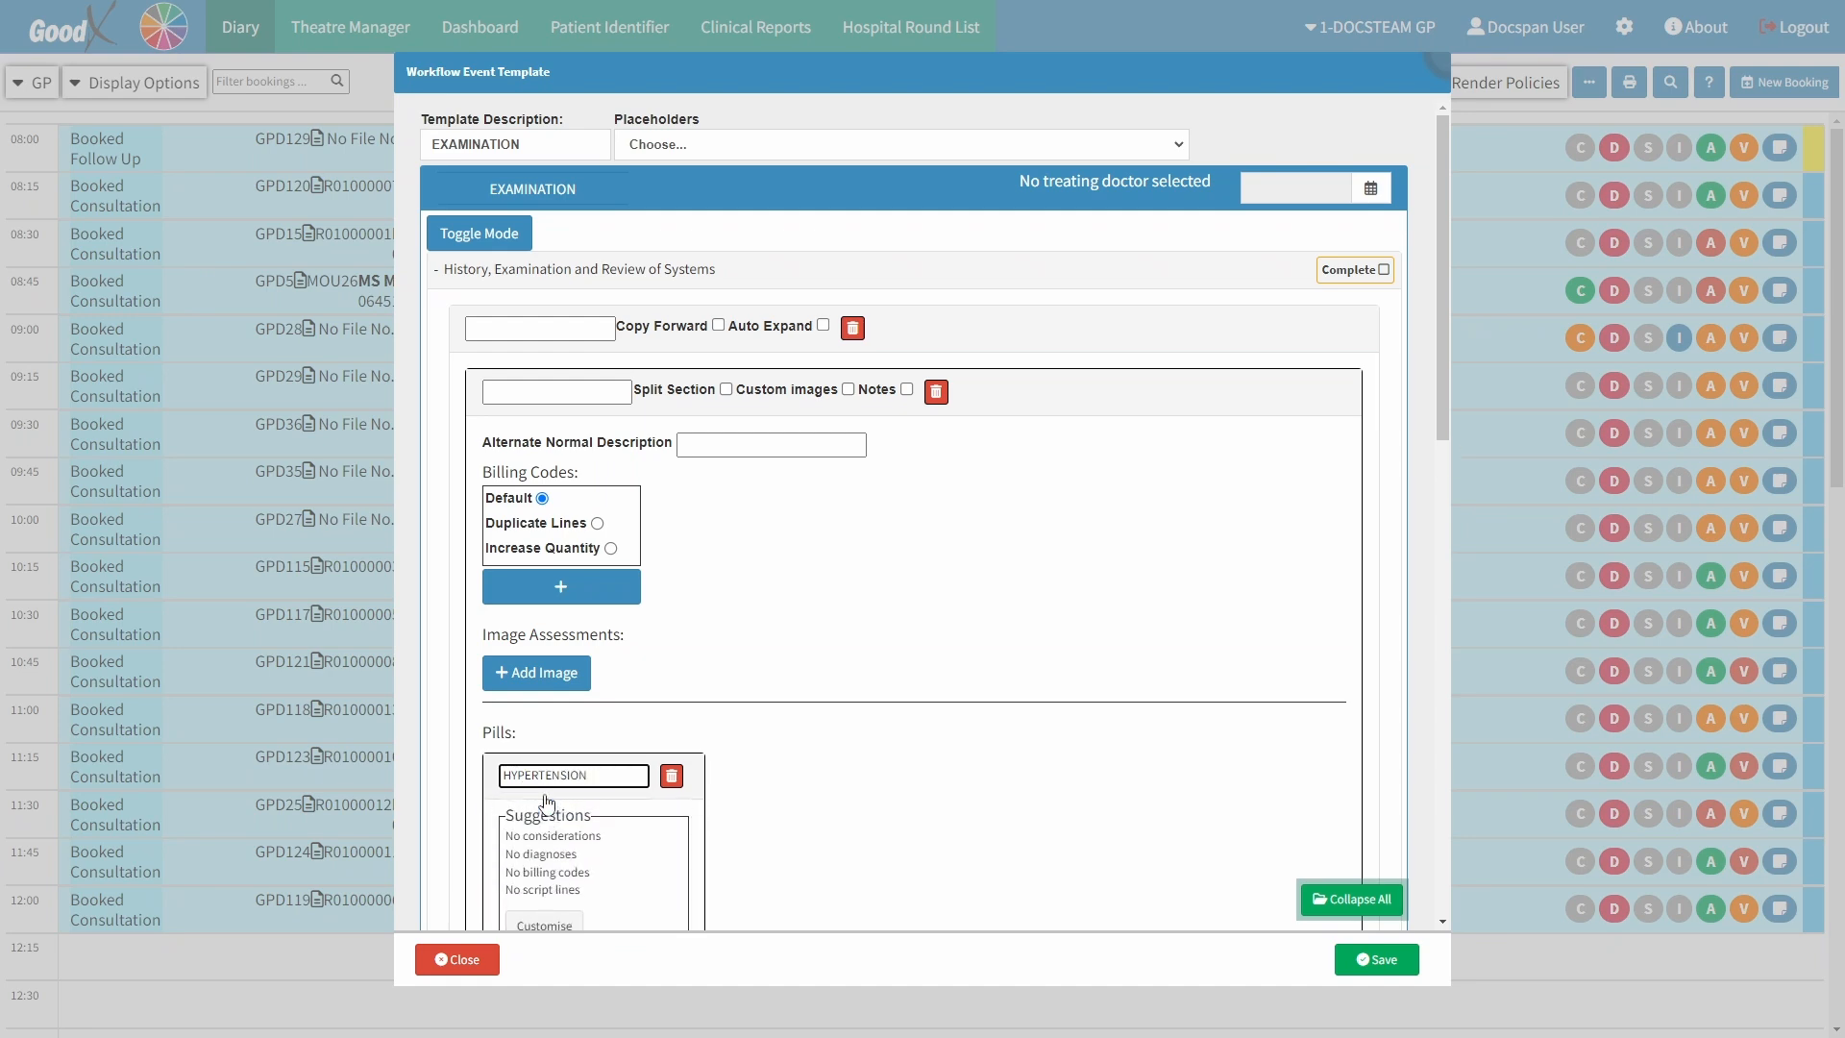
{"action": "scroll", "coordinate": [547, 803], "scroll_direction": "down", "scroll_amount": 4}
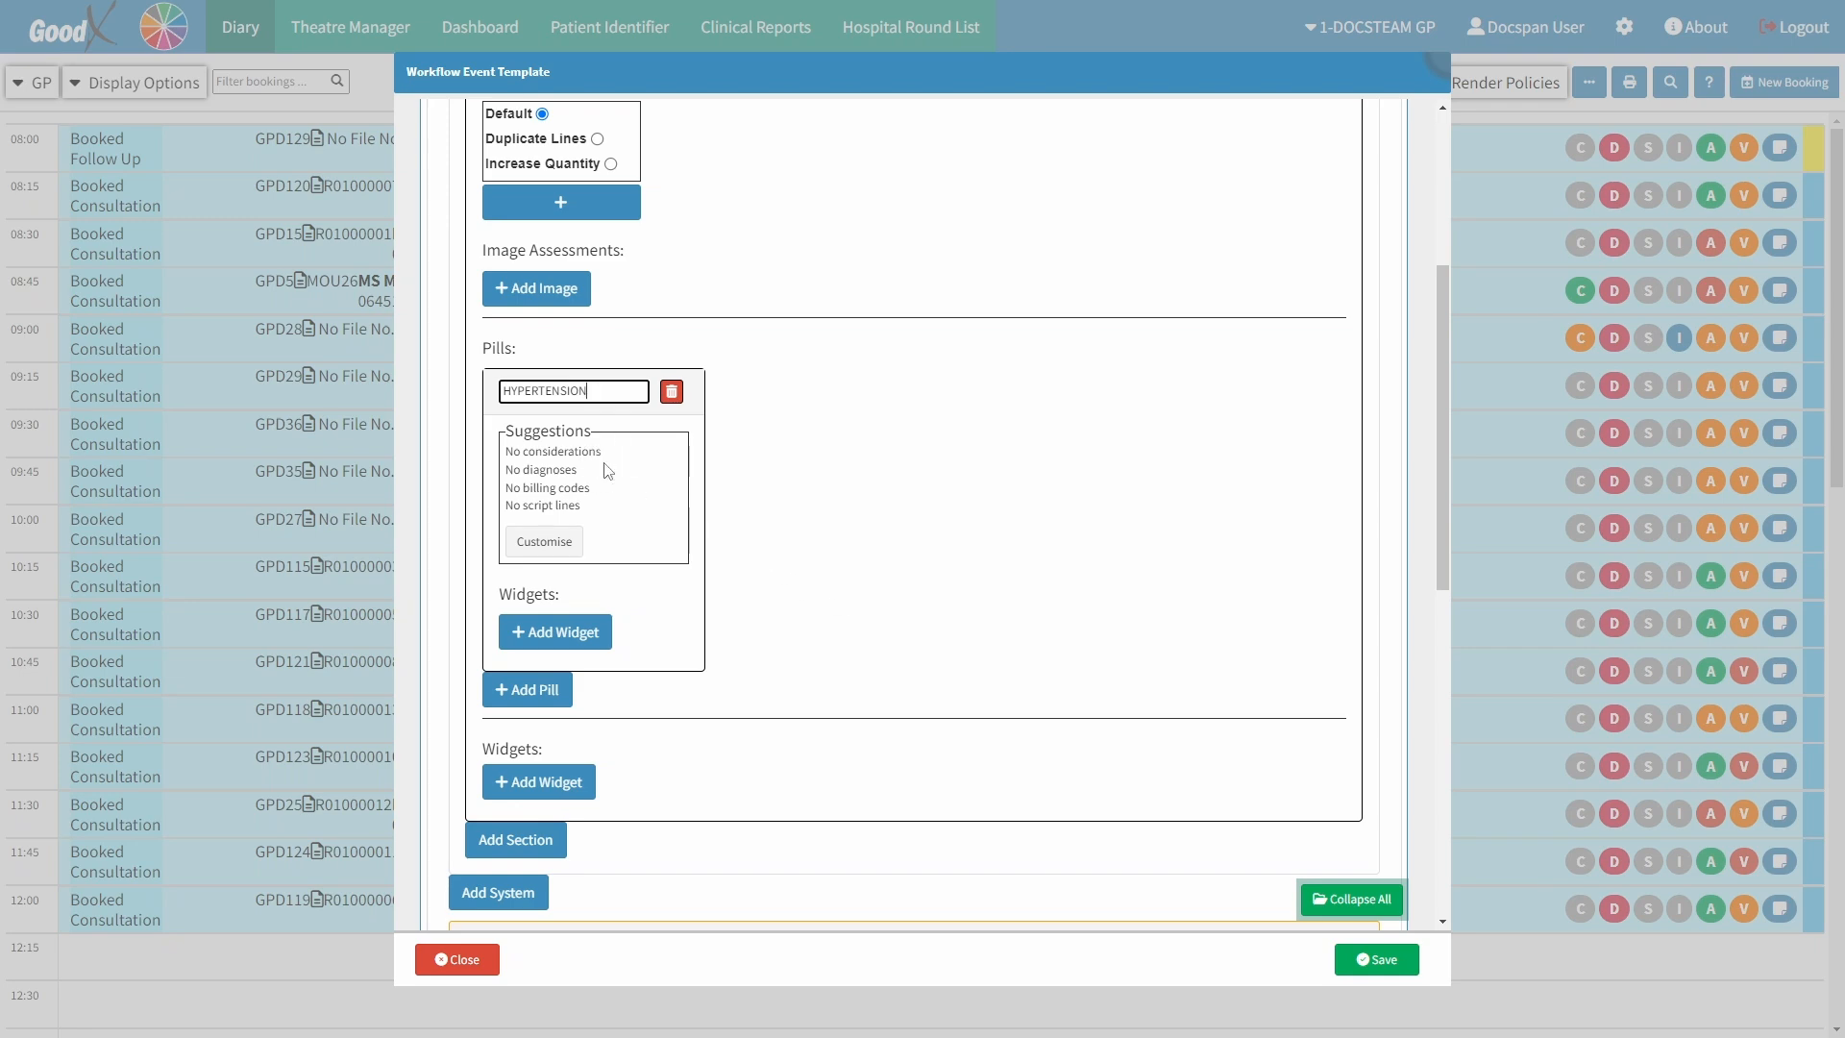
Step: Customise the HYPERTENSION pill's suggestions with the considerations HEALTHIER DIET and LOSE WEIGHT
{"action": "left_click", "coordinate": [545, 544]}
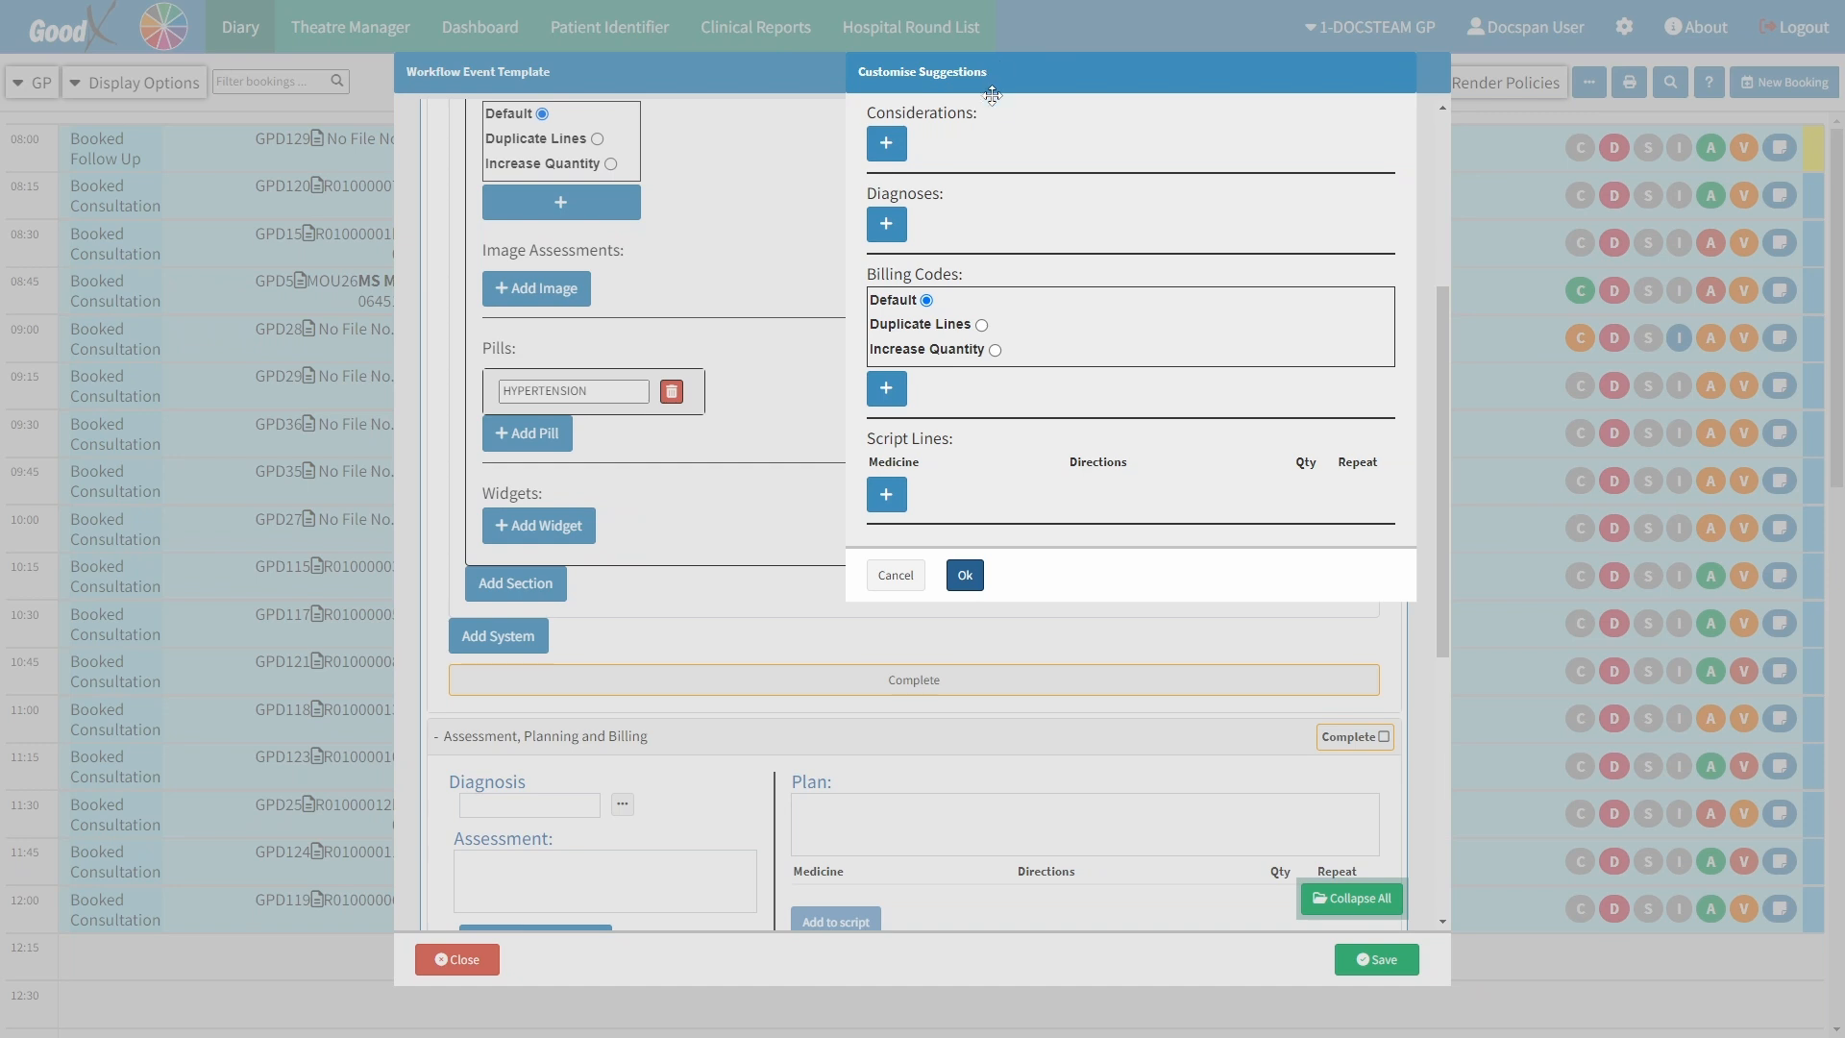
{"action": "left_click", "coordinate": [890, 147]}
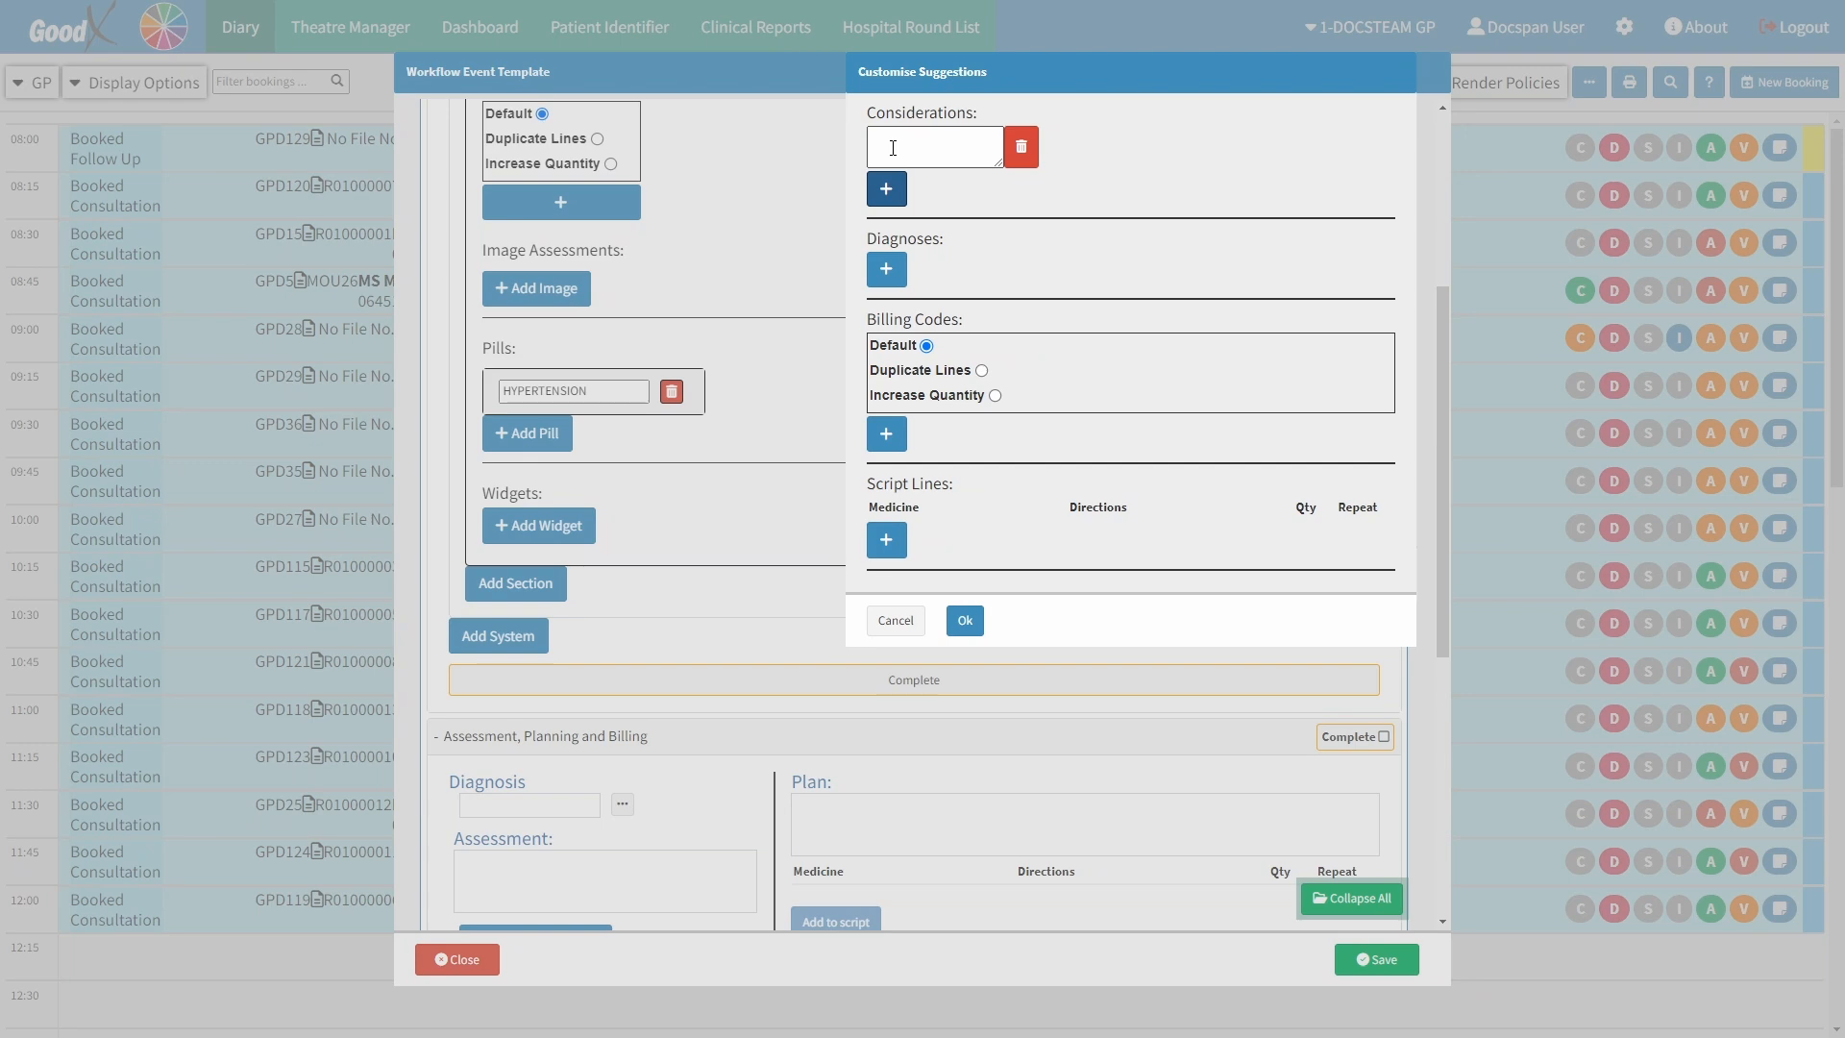
{"action": "left_click", "coordinate": [893, 147]}
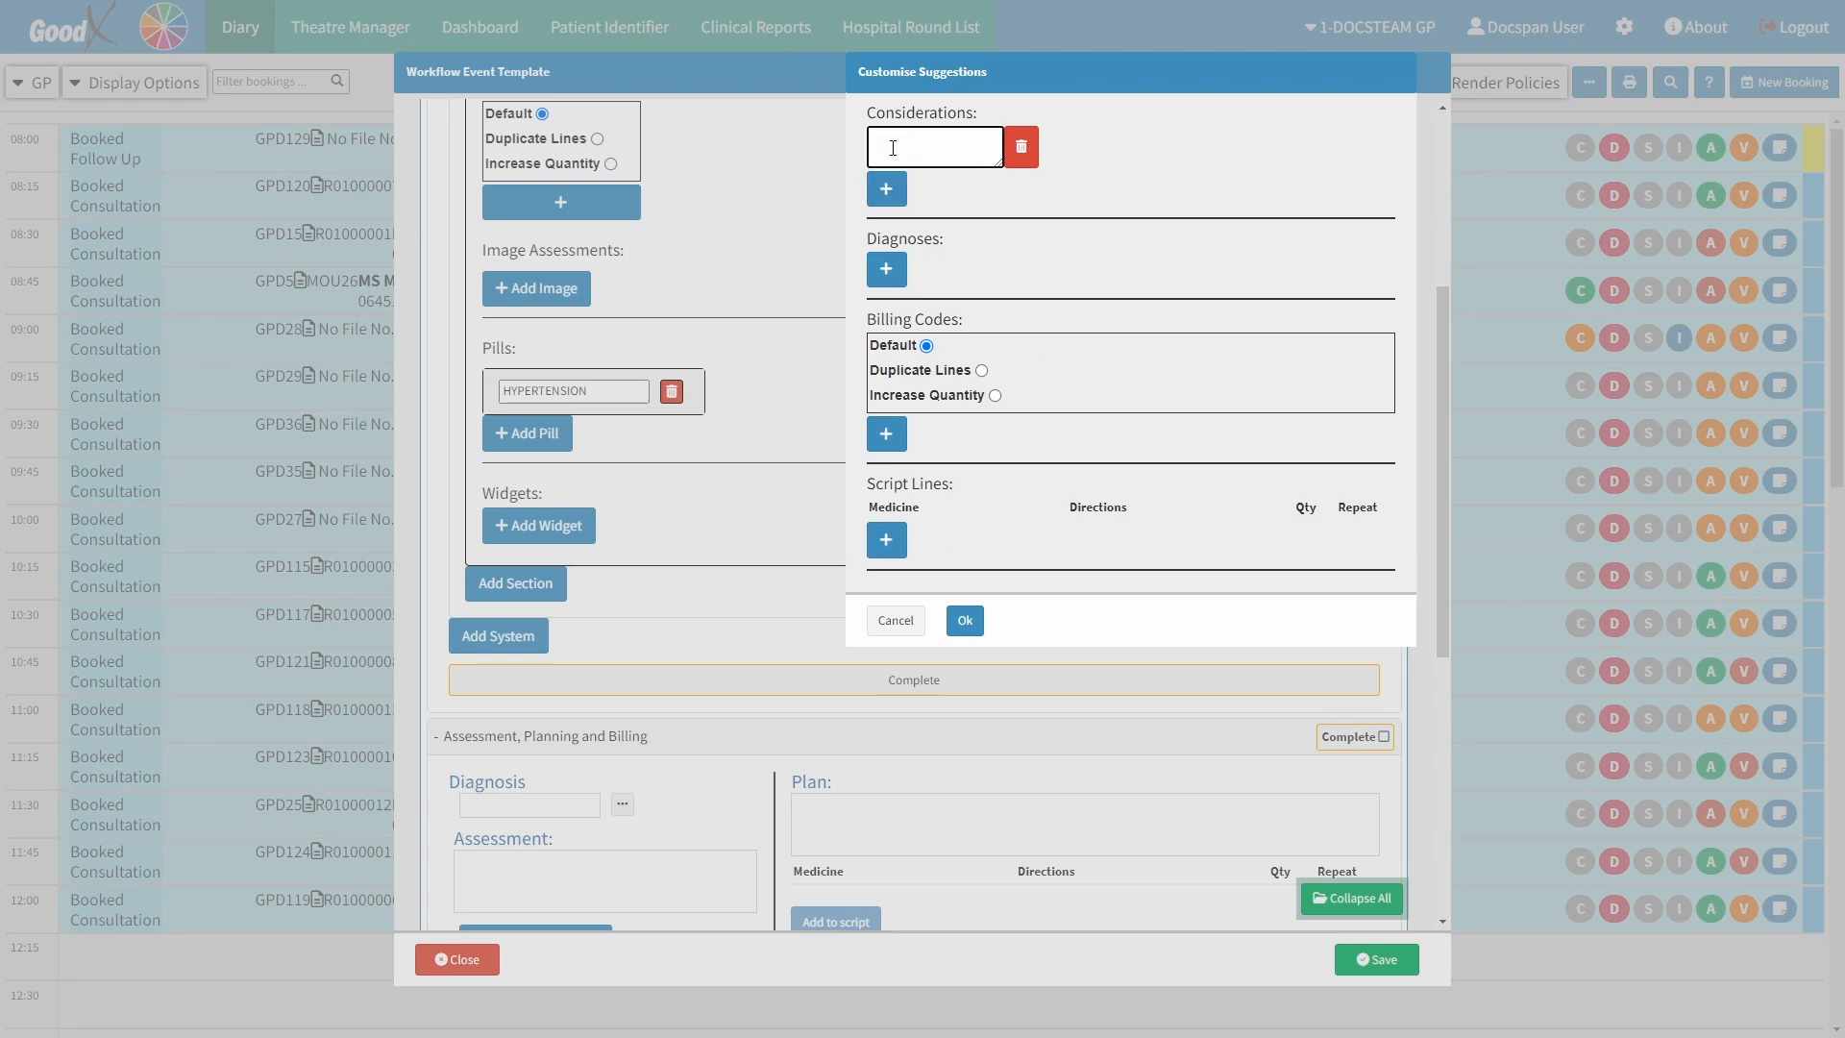
{"action": "type", "text": "HEALTHIER DIET"}
{"action": "left_click", "coordinate": [949, 196]}
{"action": "left_click", "coordinate": [887, 195]}
{"action": "left_click", "coordinate": [883, 189]}
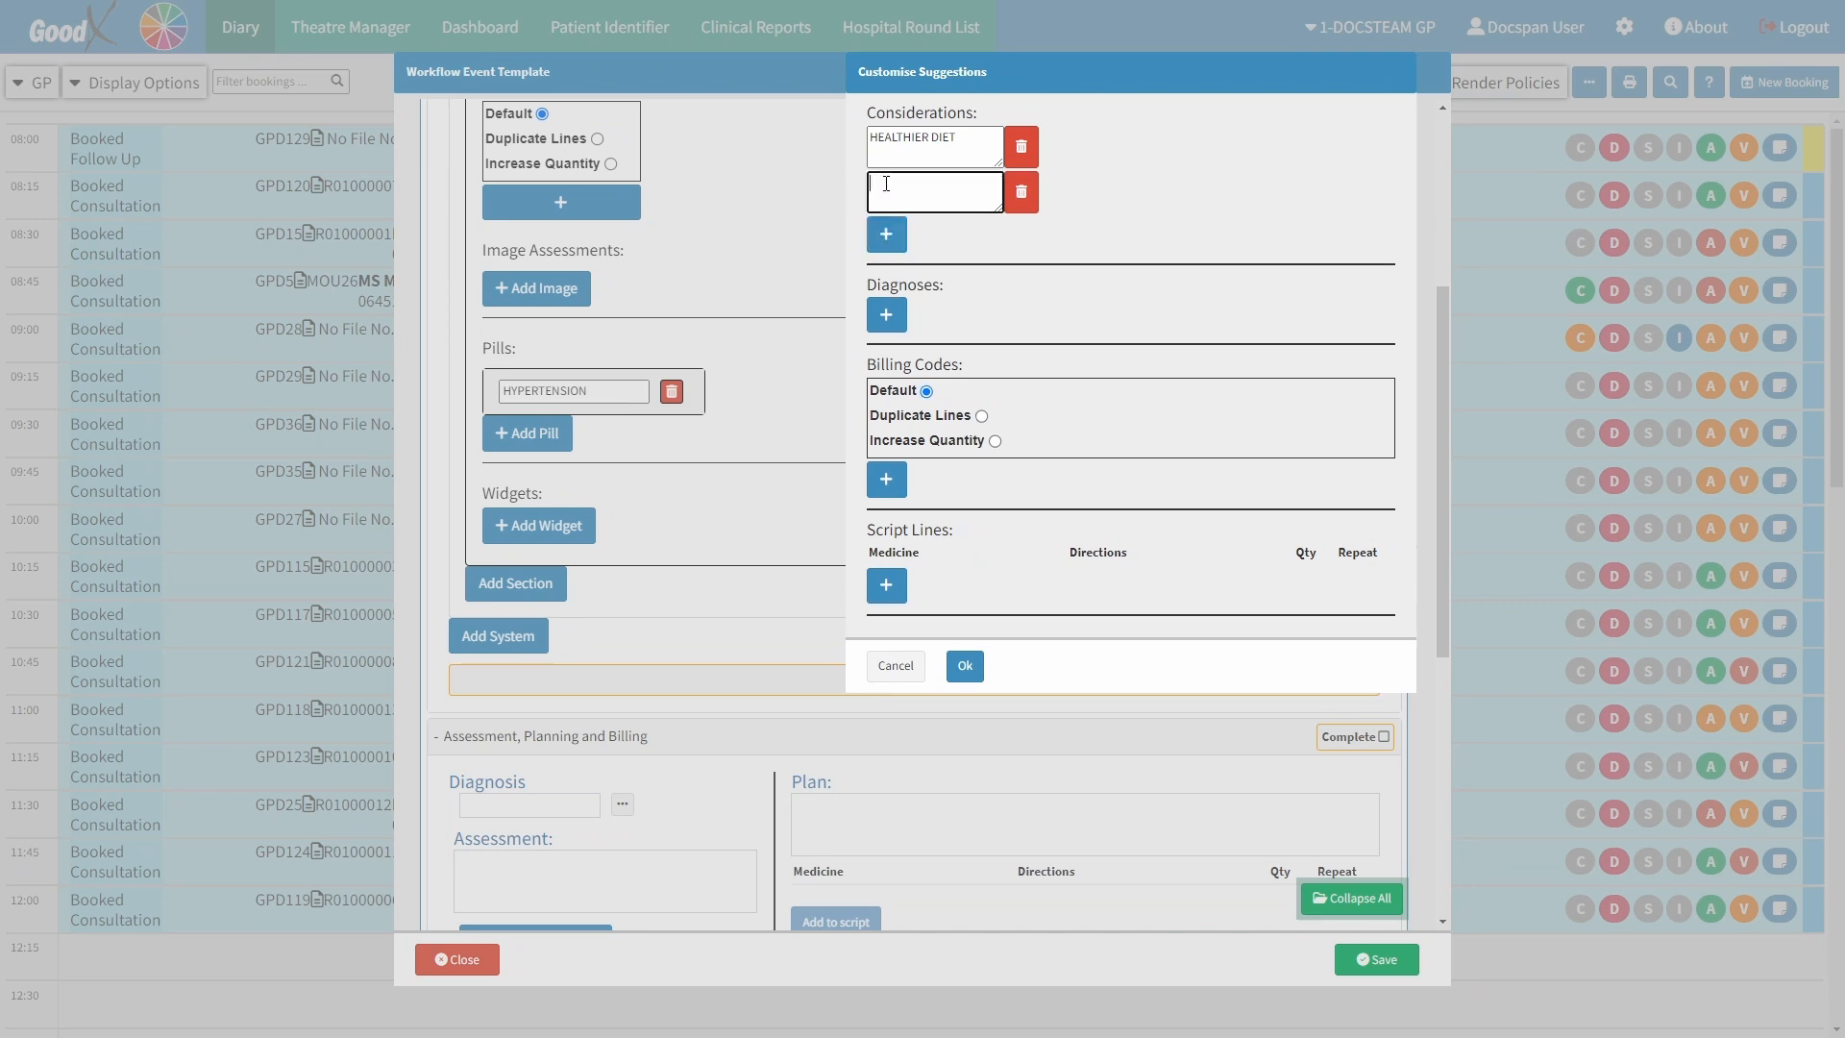
{"action": "type", "text": "LOSE WEIGHT"}
{"action": "left_click", "coordinate": [923, 234]}
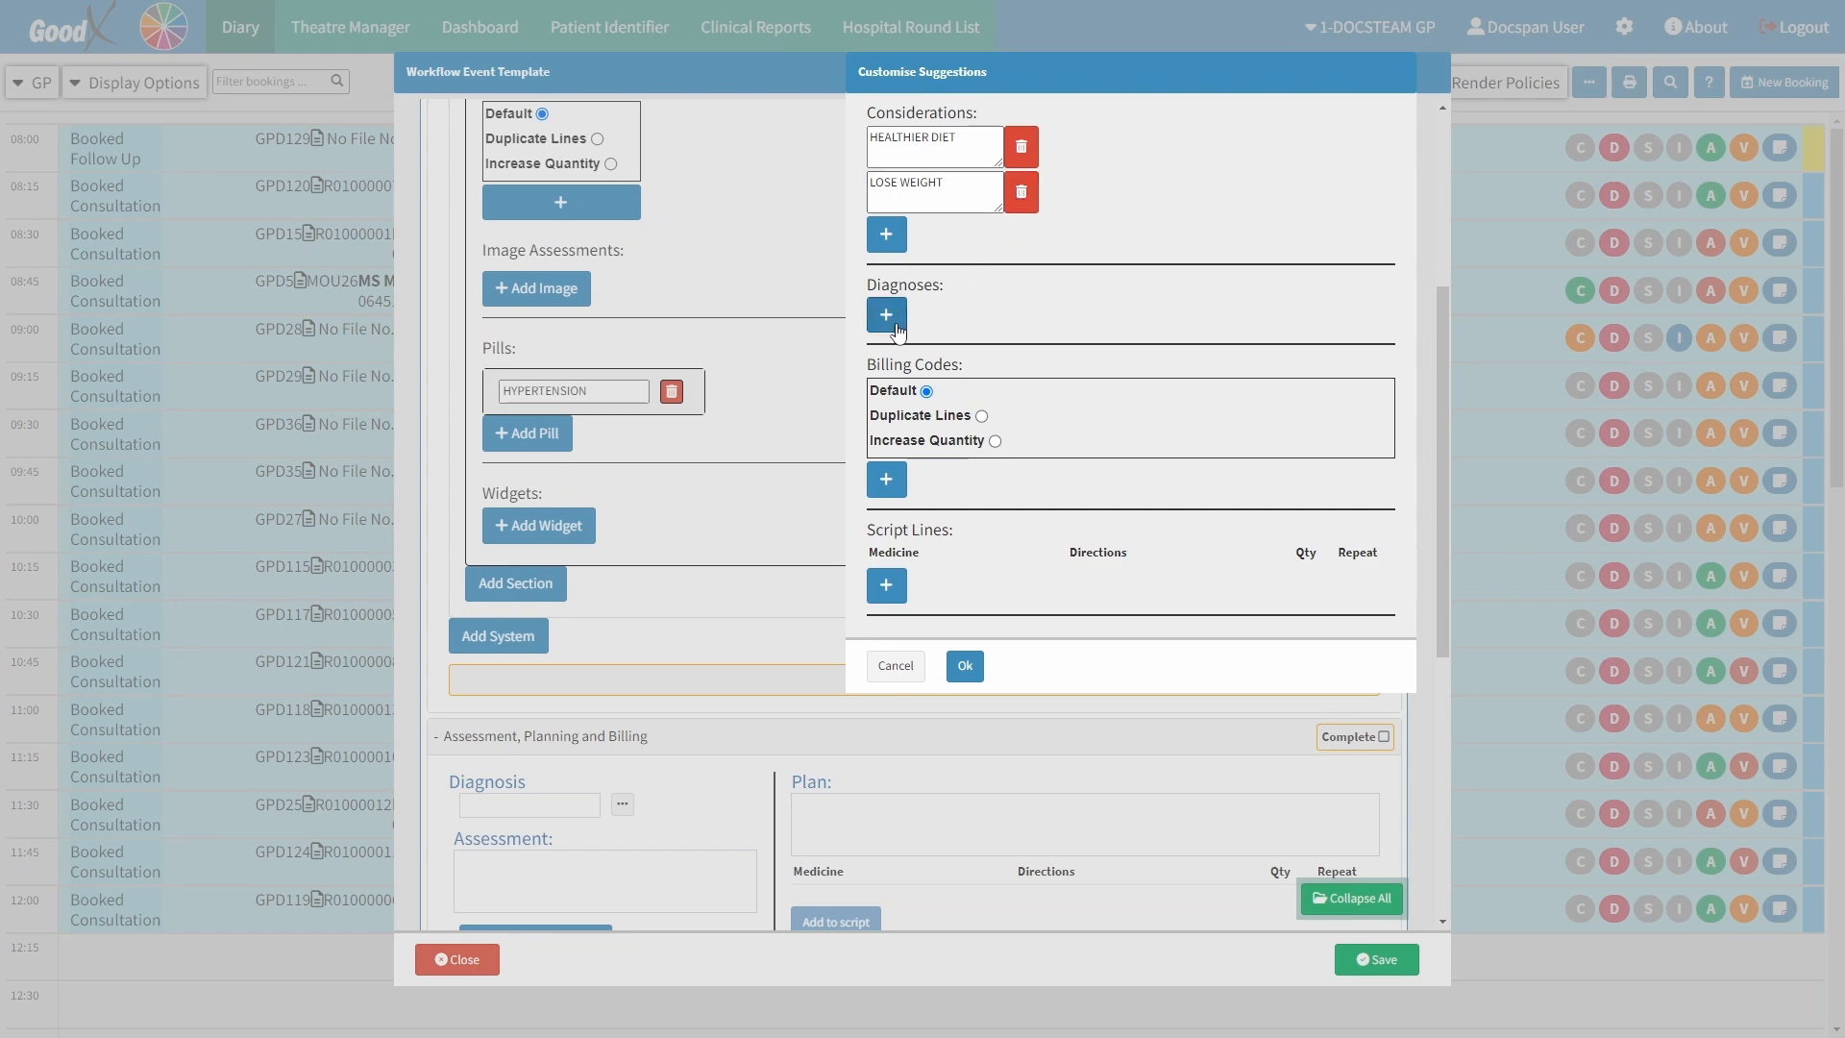
Step: Add the diagnosis code G93.2 to the pill's suggestions
{"action": "left_click", "coordinate": [894, 323]}
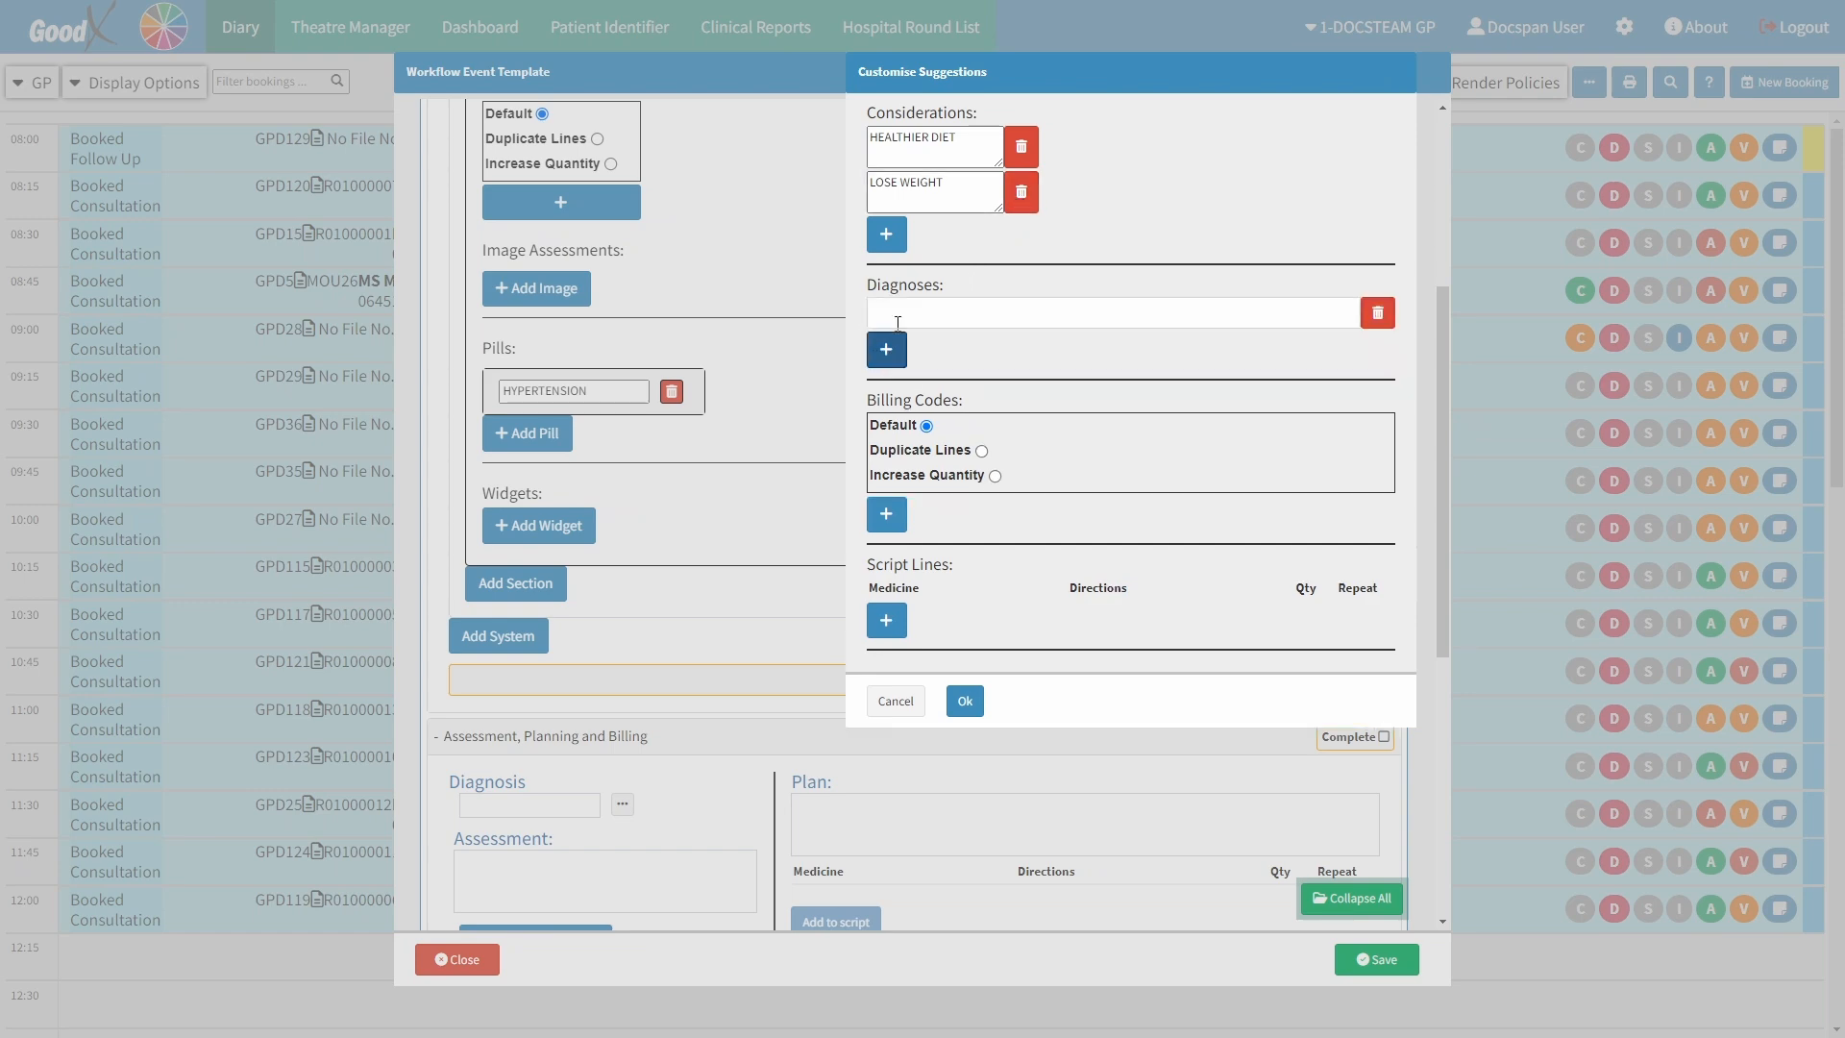
{"action": "left_click", "coordinate": [889, 313]}
{"action": "type", "text": "G"}
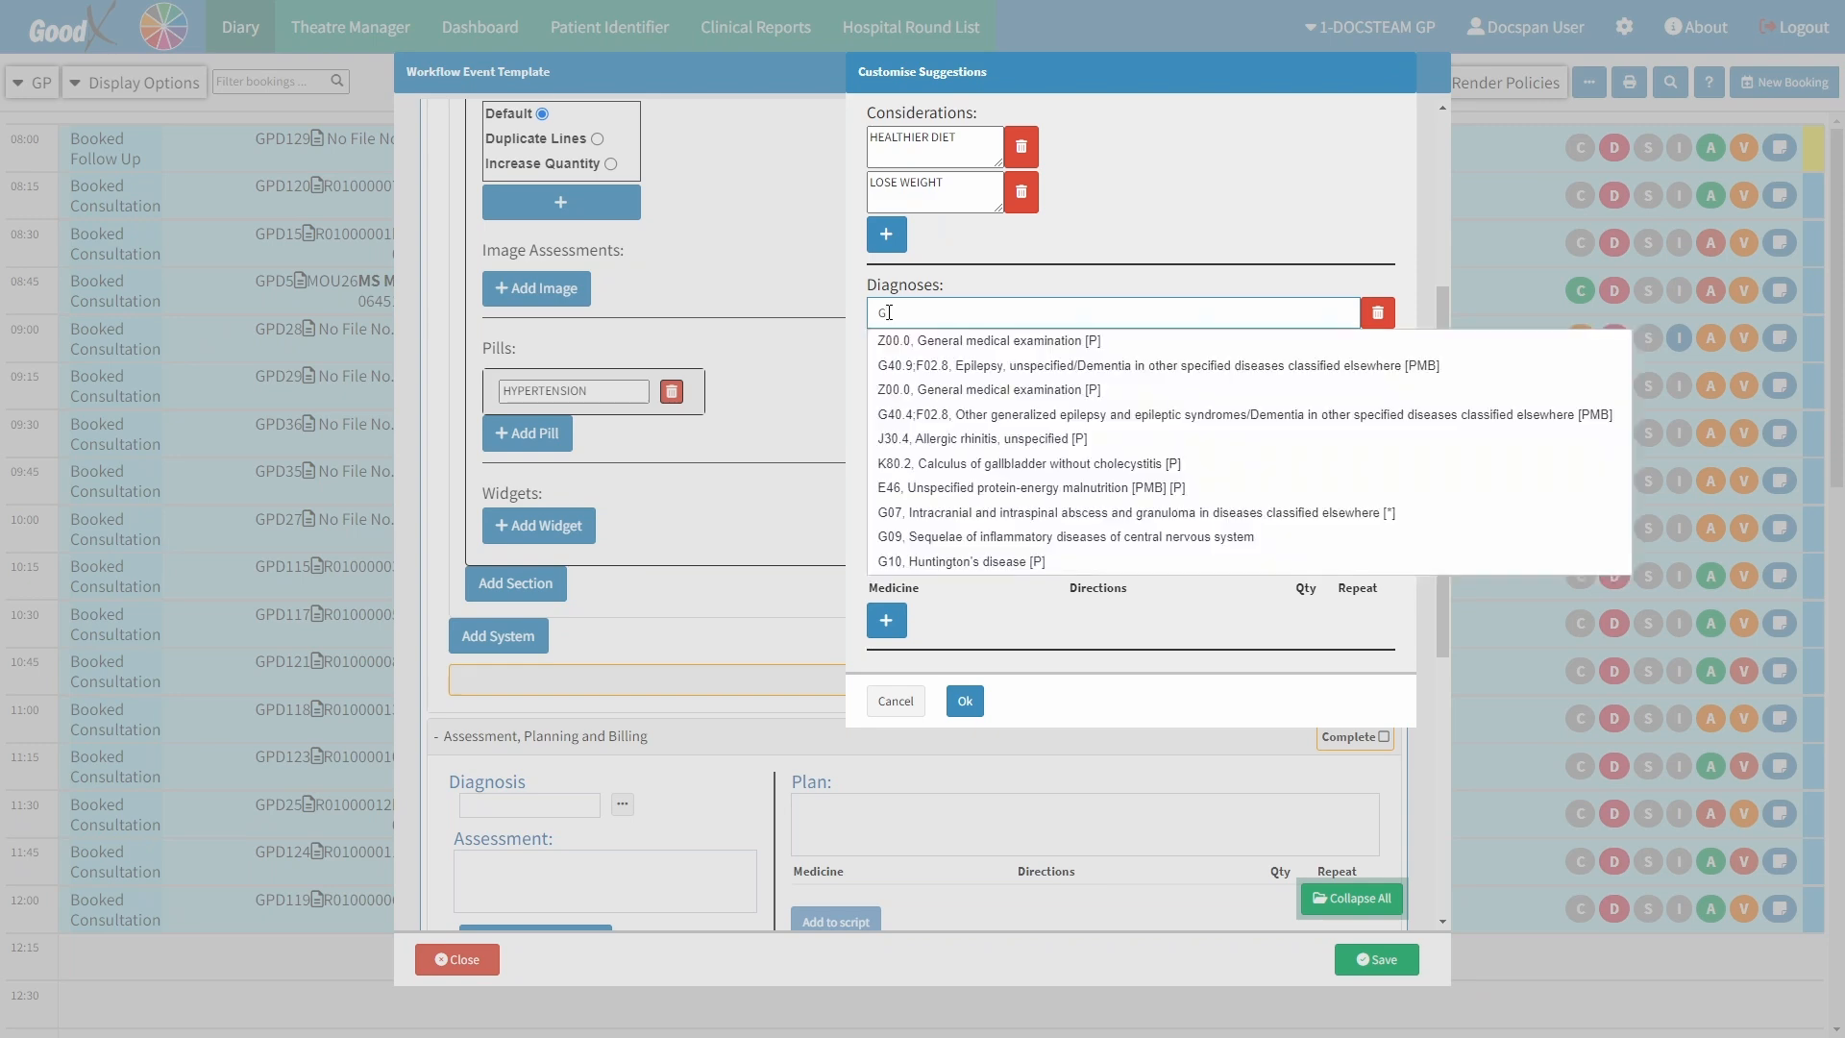
{"action": "type", "text": "93"}
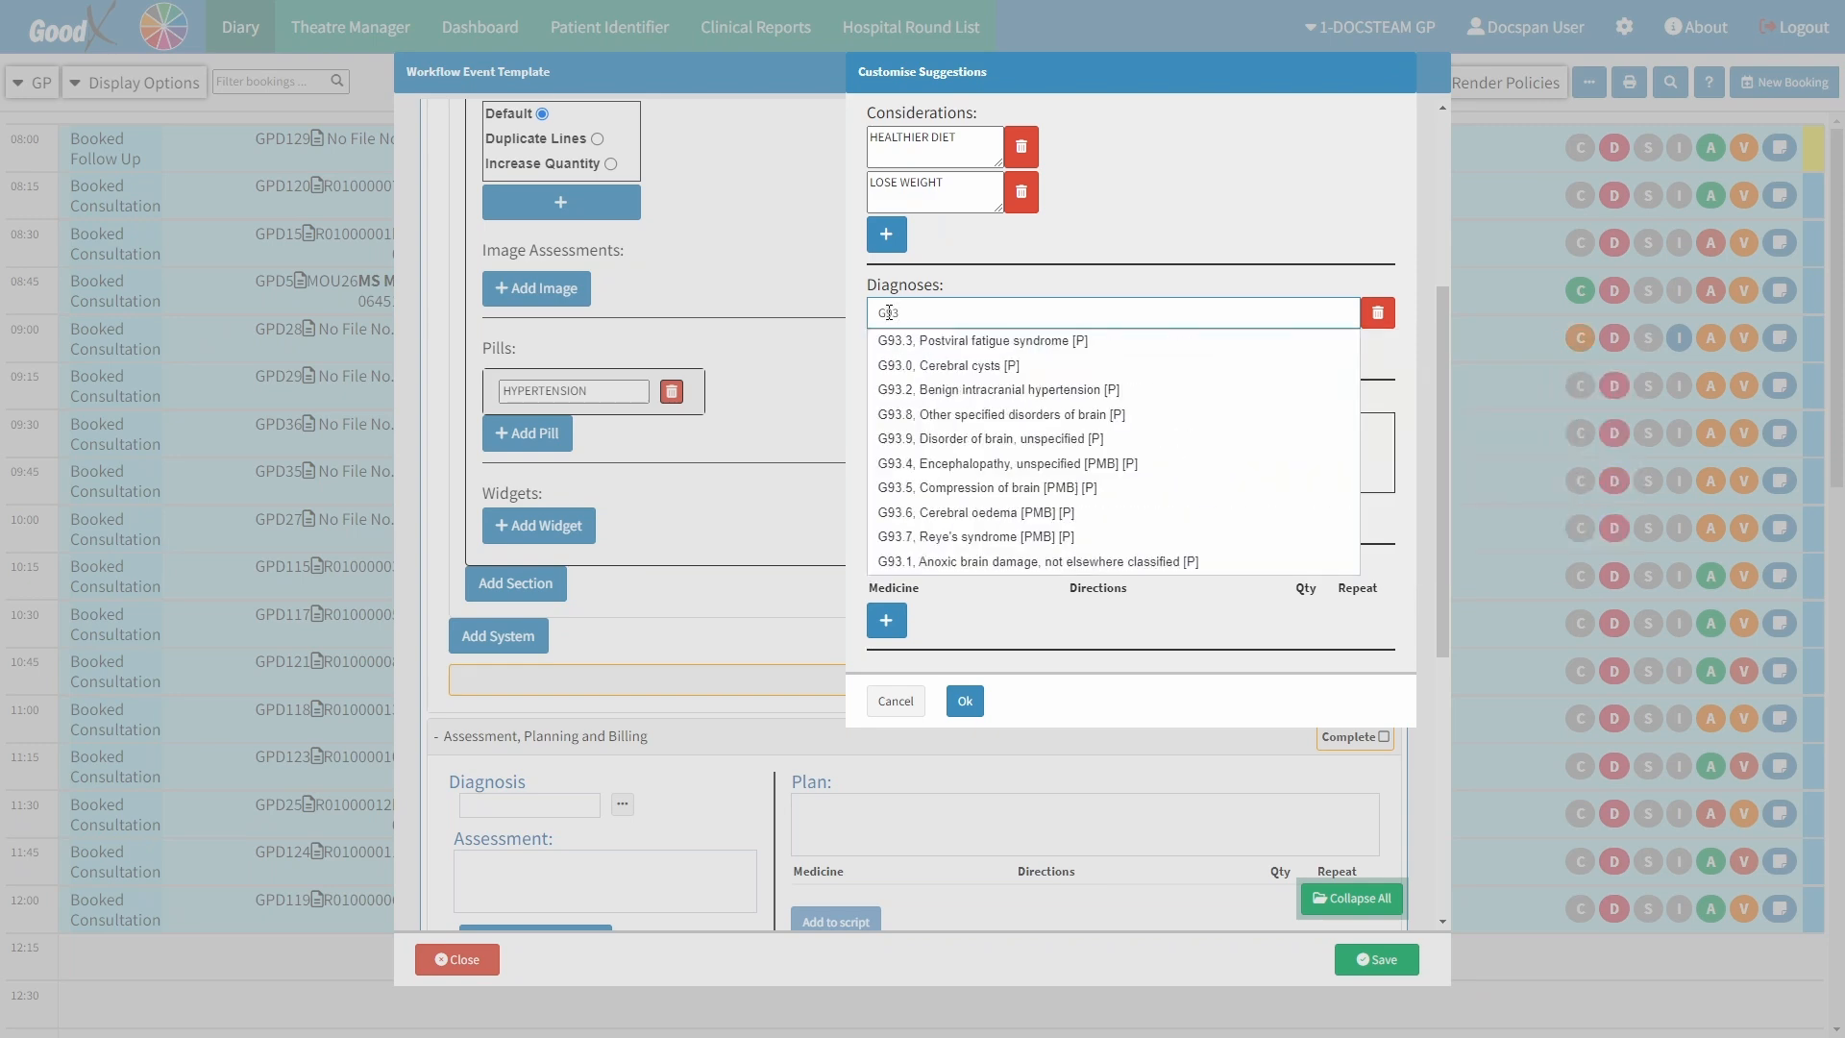
{"action": "type", "text": ".2"}
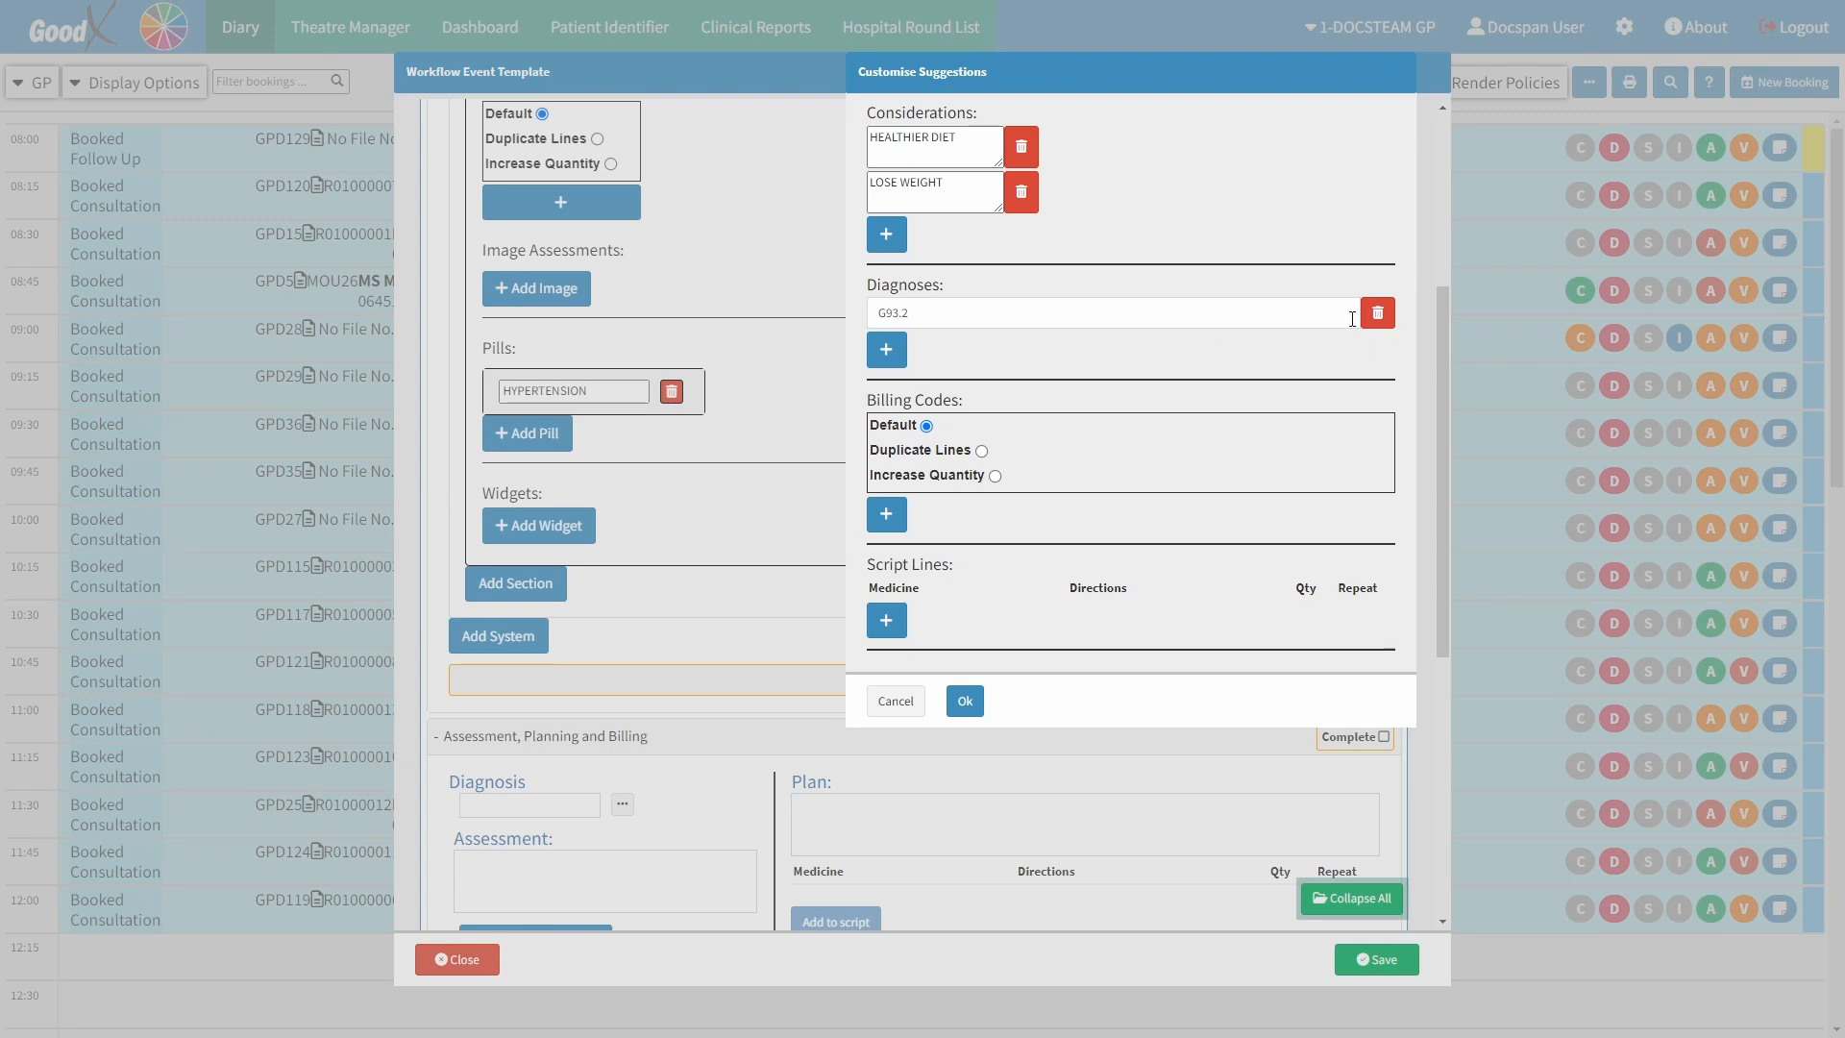
{"action": "left_click", "coordinate": [1370, 318]}
Step: Add billing code 0190 to the pill's suggestions, keeping the Default billing option
{"action": "left_click", "coordinate": [971, 399]}
{"action": "left_click", "coordinate": [941, 429]}
{"action": "left_click", "coordinate": [993, 450]}
{"action": "left_click", "coordinate": [1008, 480]}
{"action": "left_click", "coordinate": [901, 517]}
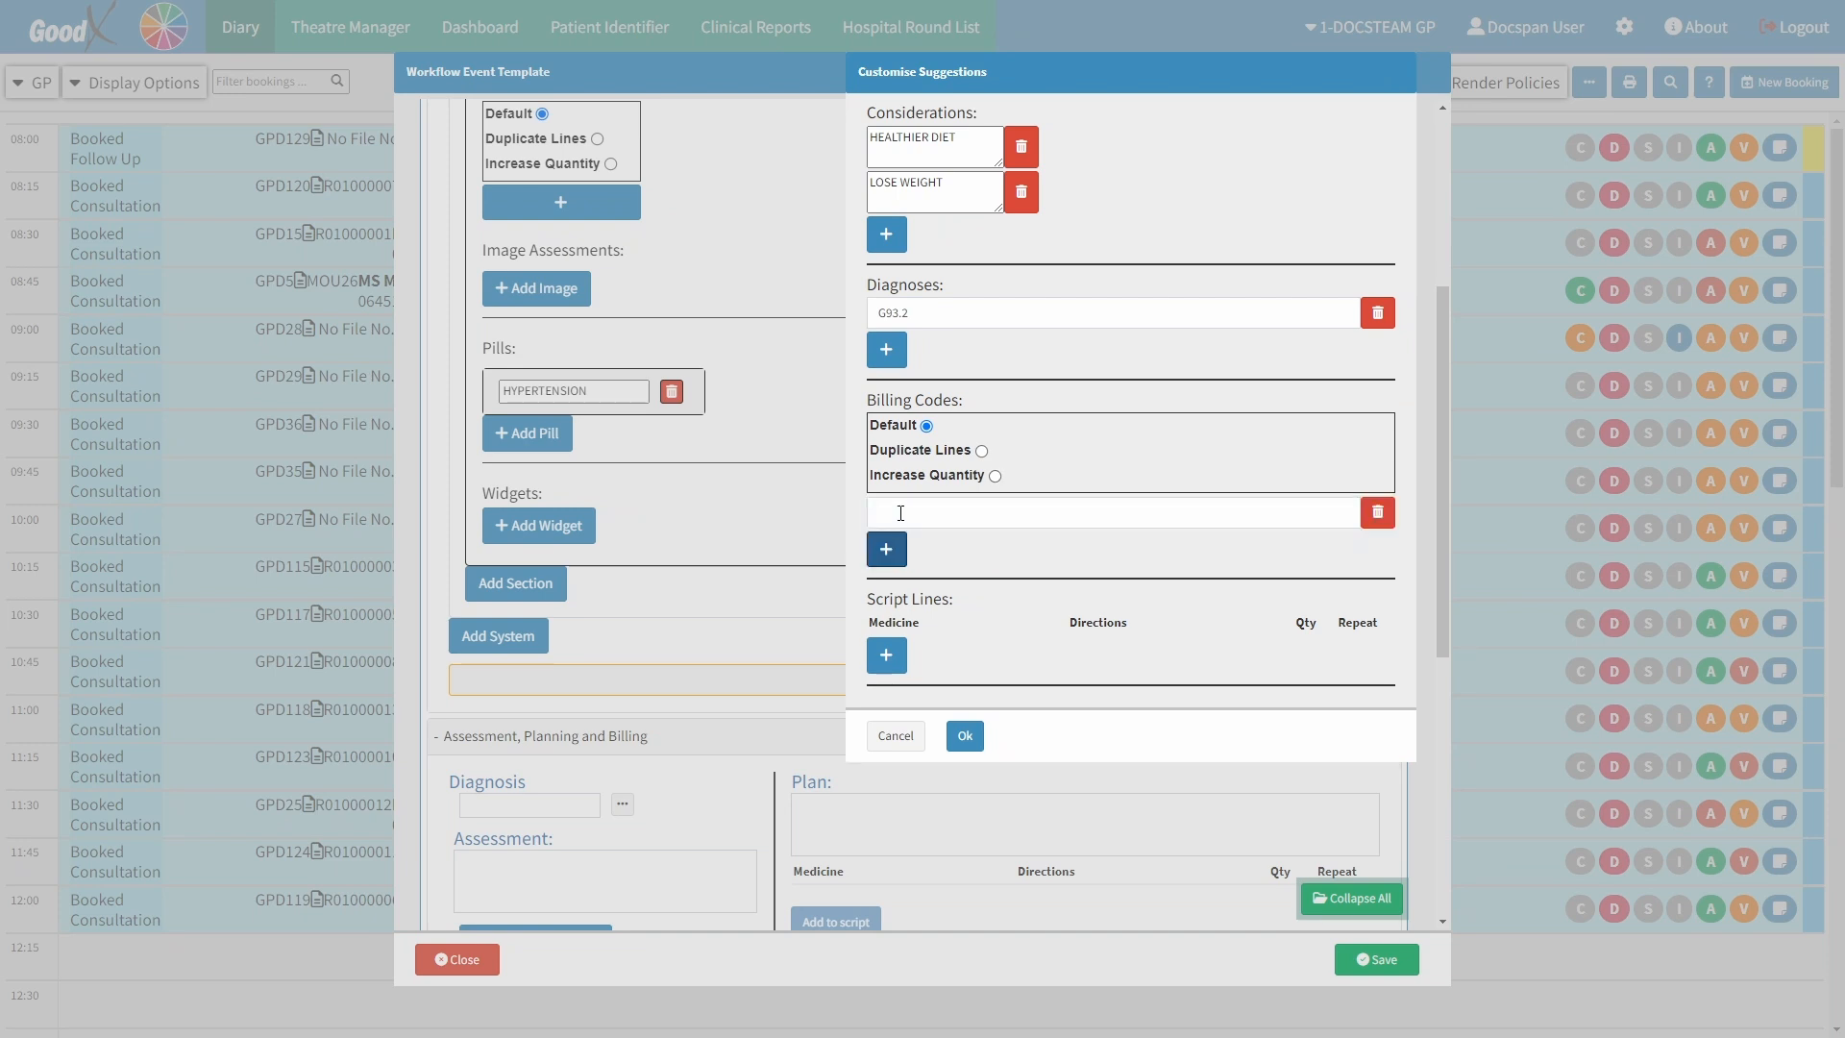
{"action": "left_click", "coordinate": [900, 513]}
{"action": "type", "text": "0190"}
{"action": "left_click", "coordinate": [959, 597]}
Step: Add a script line for HERBAL AFRICA HYPERTENSION CAP - 60 with the directions TAKE 1 CAPTULE 3 TIMES DAILY
{"action": "left_click", "coordinate": [885, 654]}
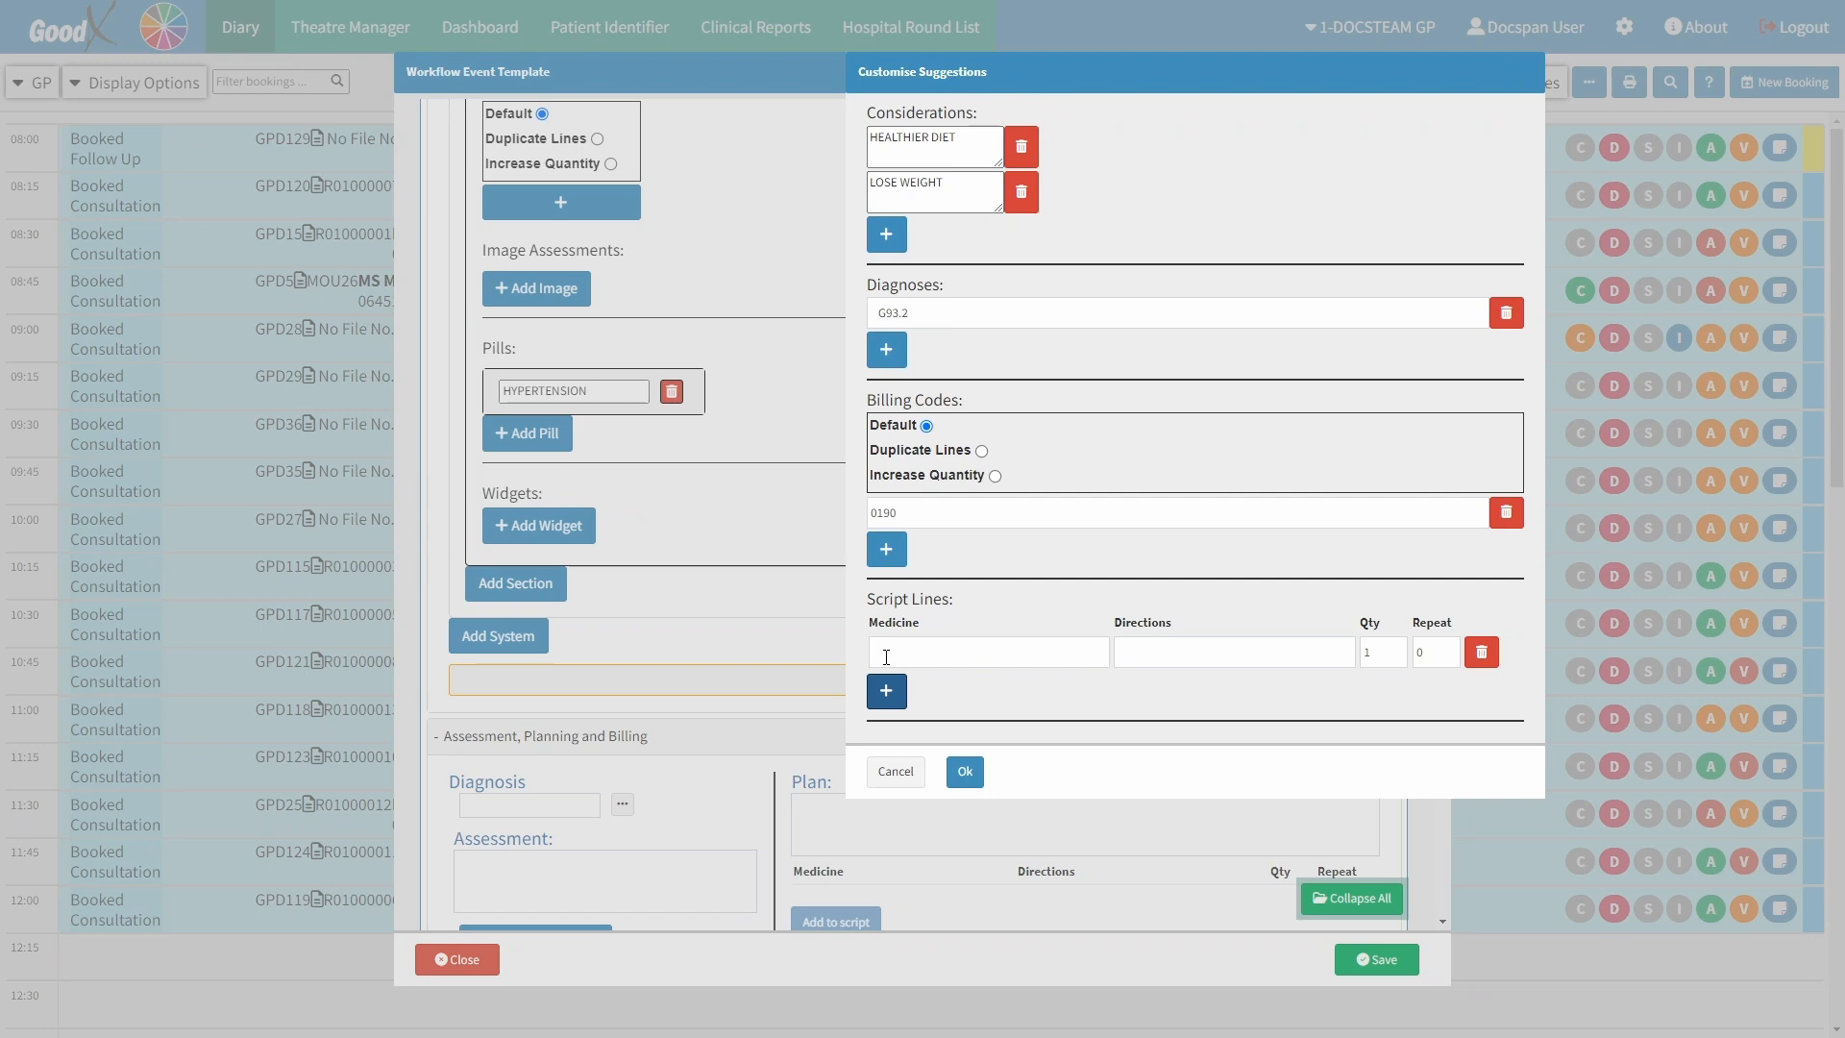
{"action": "left_click", "coordinate": [884, 651]}
{"action": "type", "text": "hypert"}
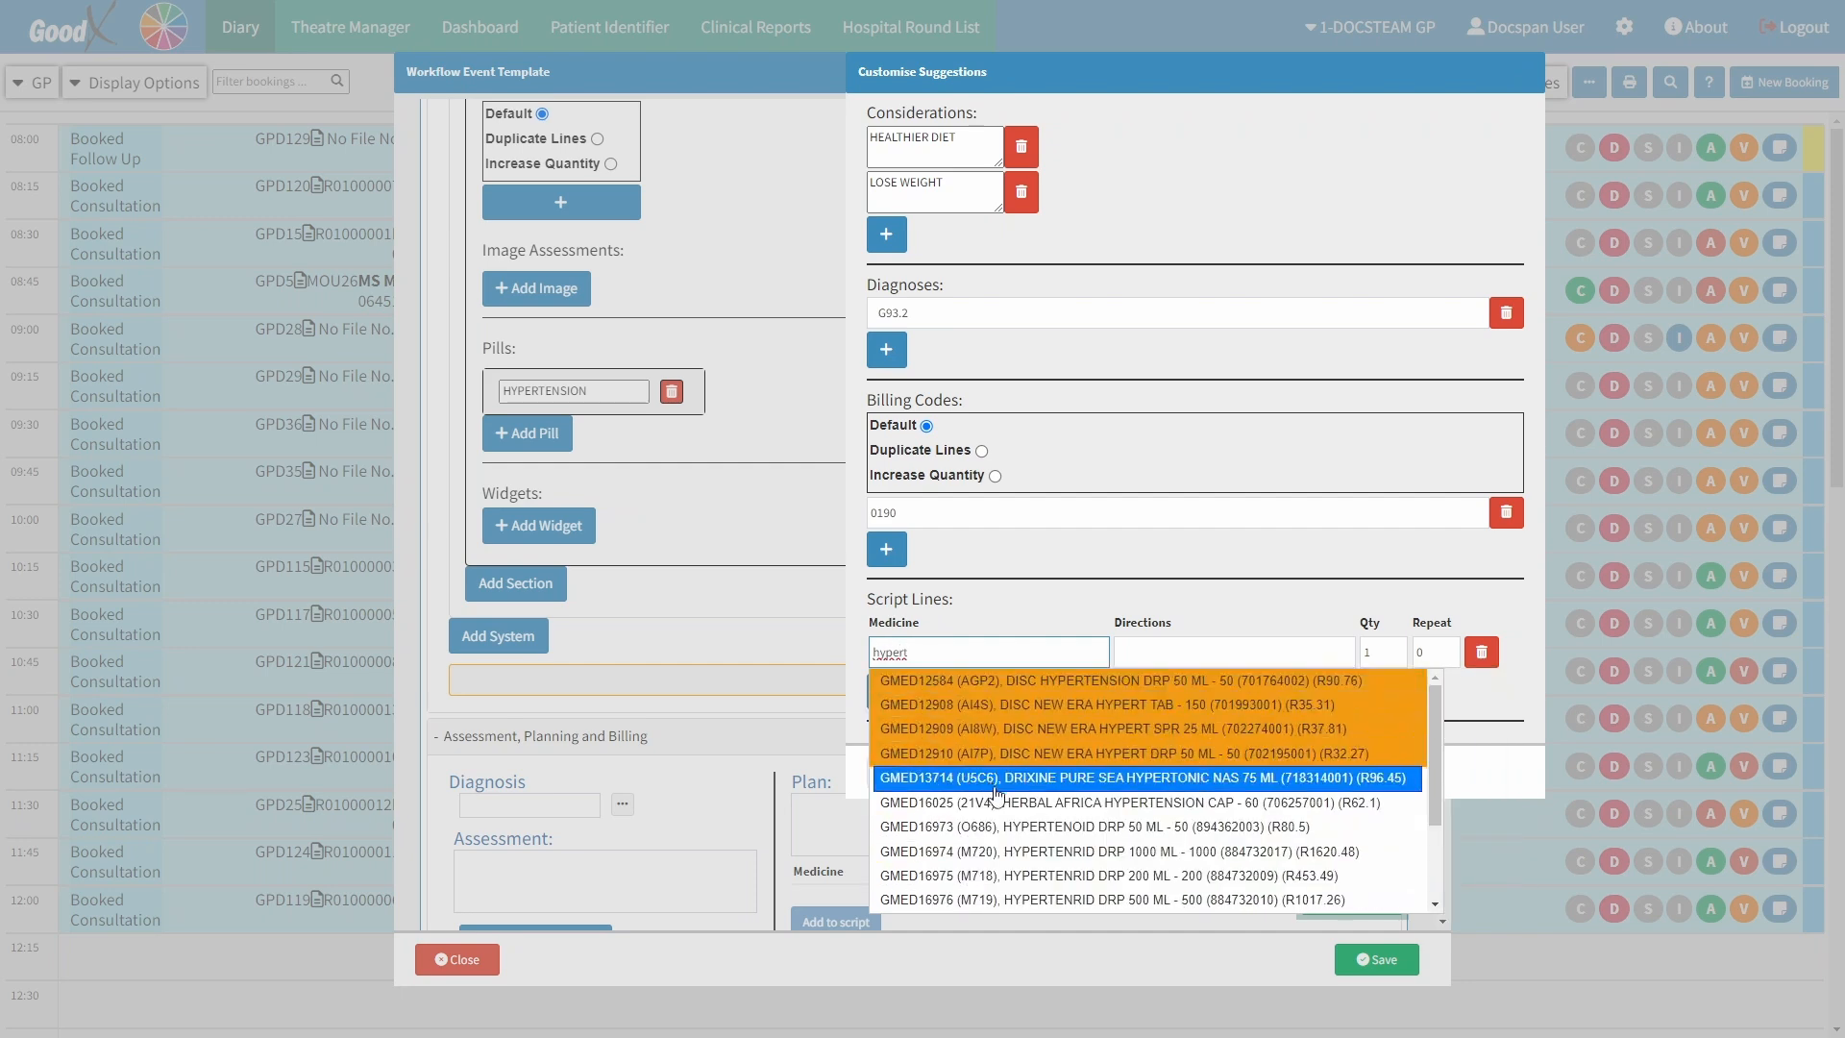
{"action": "left_click", "coordinate": [1001, 803]}
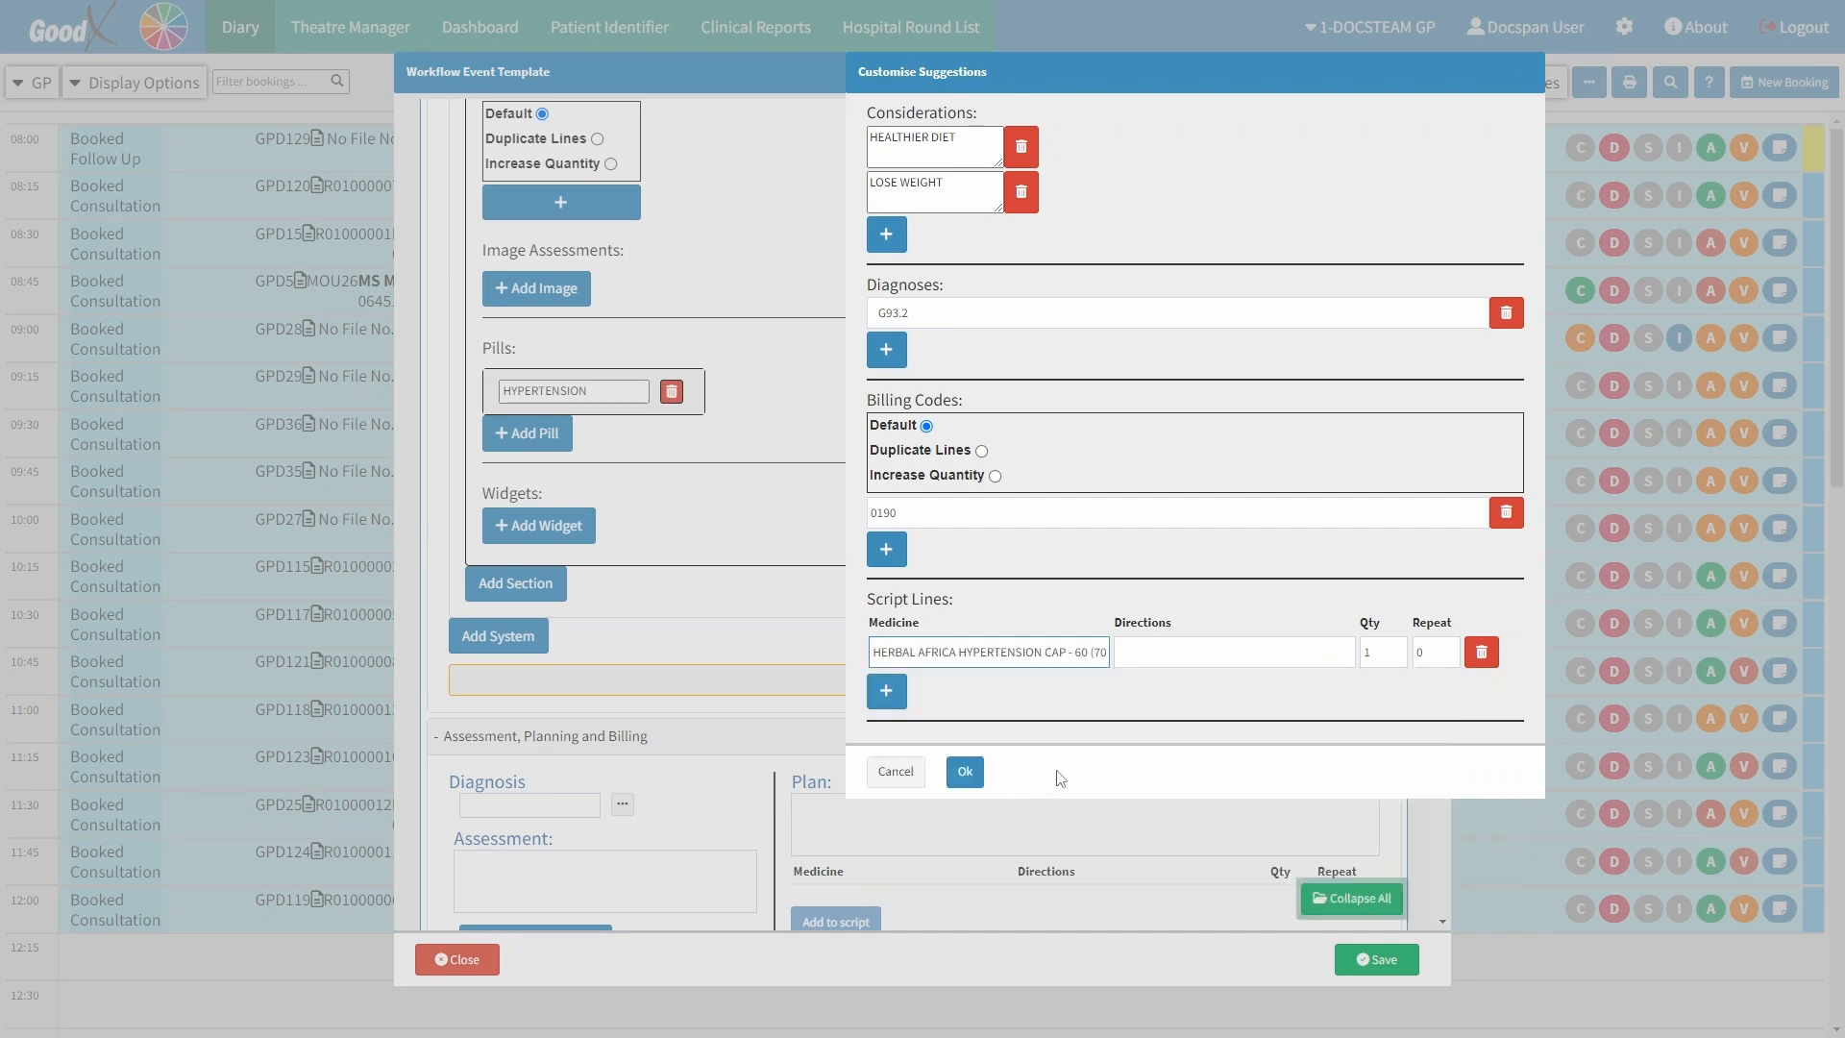
{"action": "left_click", "coordinate": [1182, 653]}
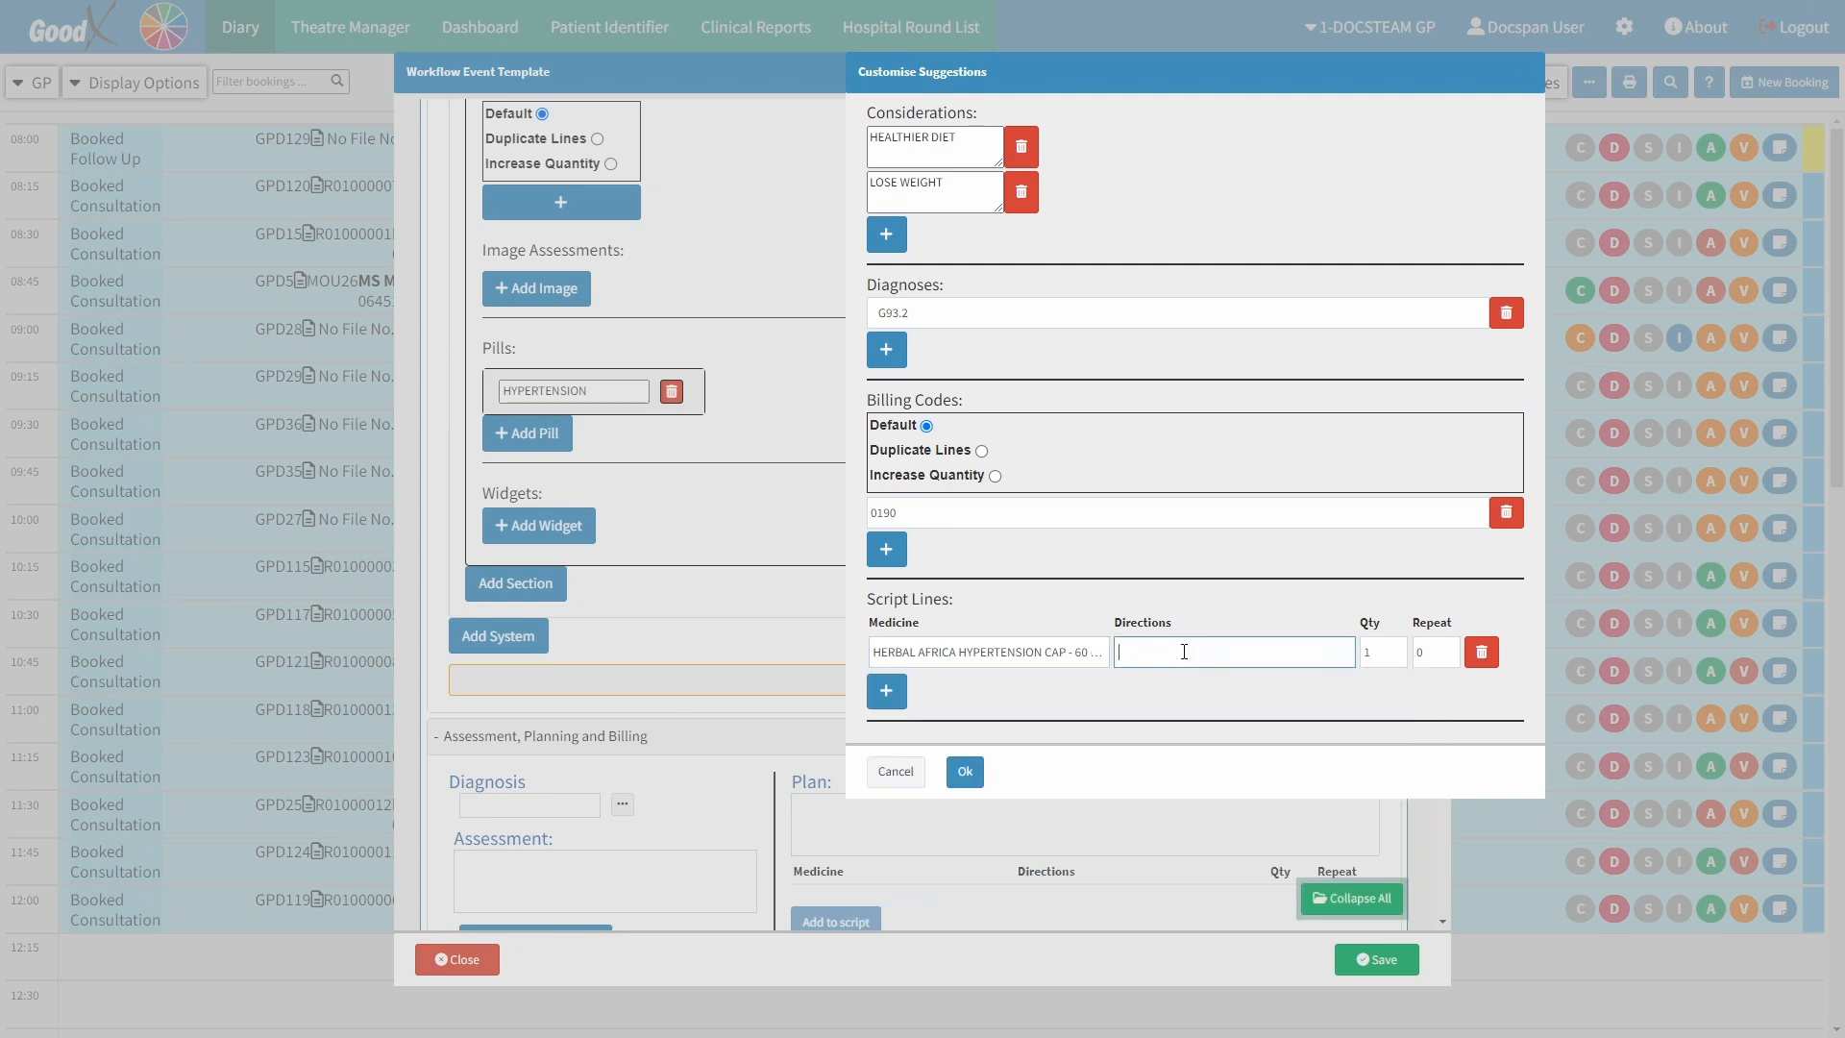
{"action": "type", "text": "TAKE 1 CAPSULE 3 TIMES DAILY"}
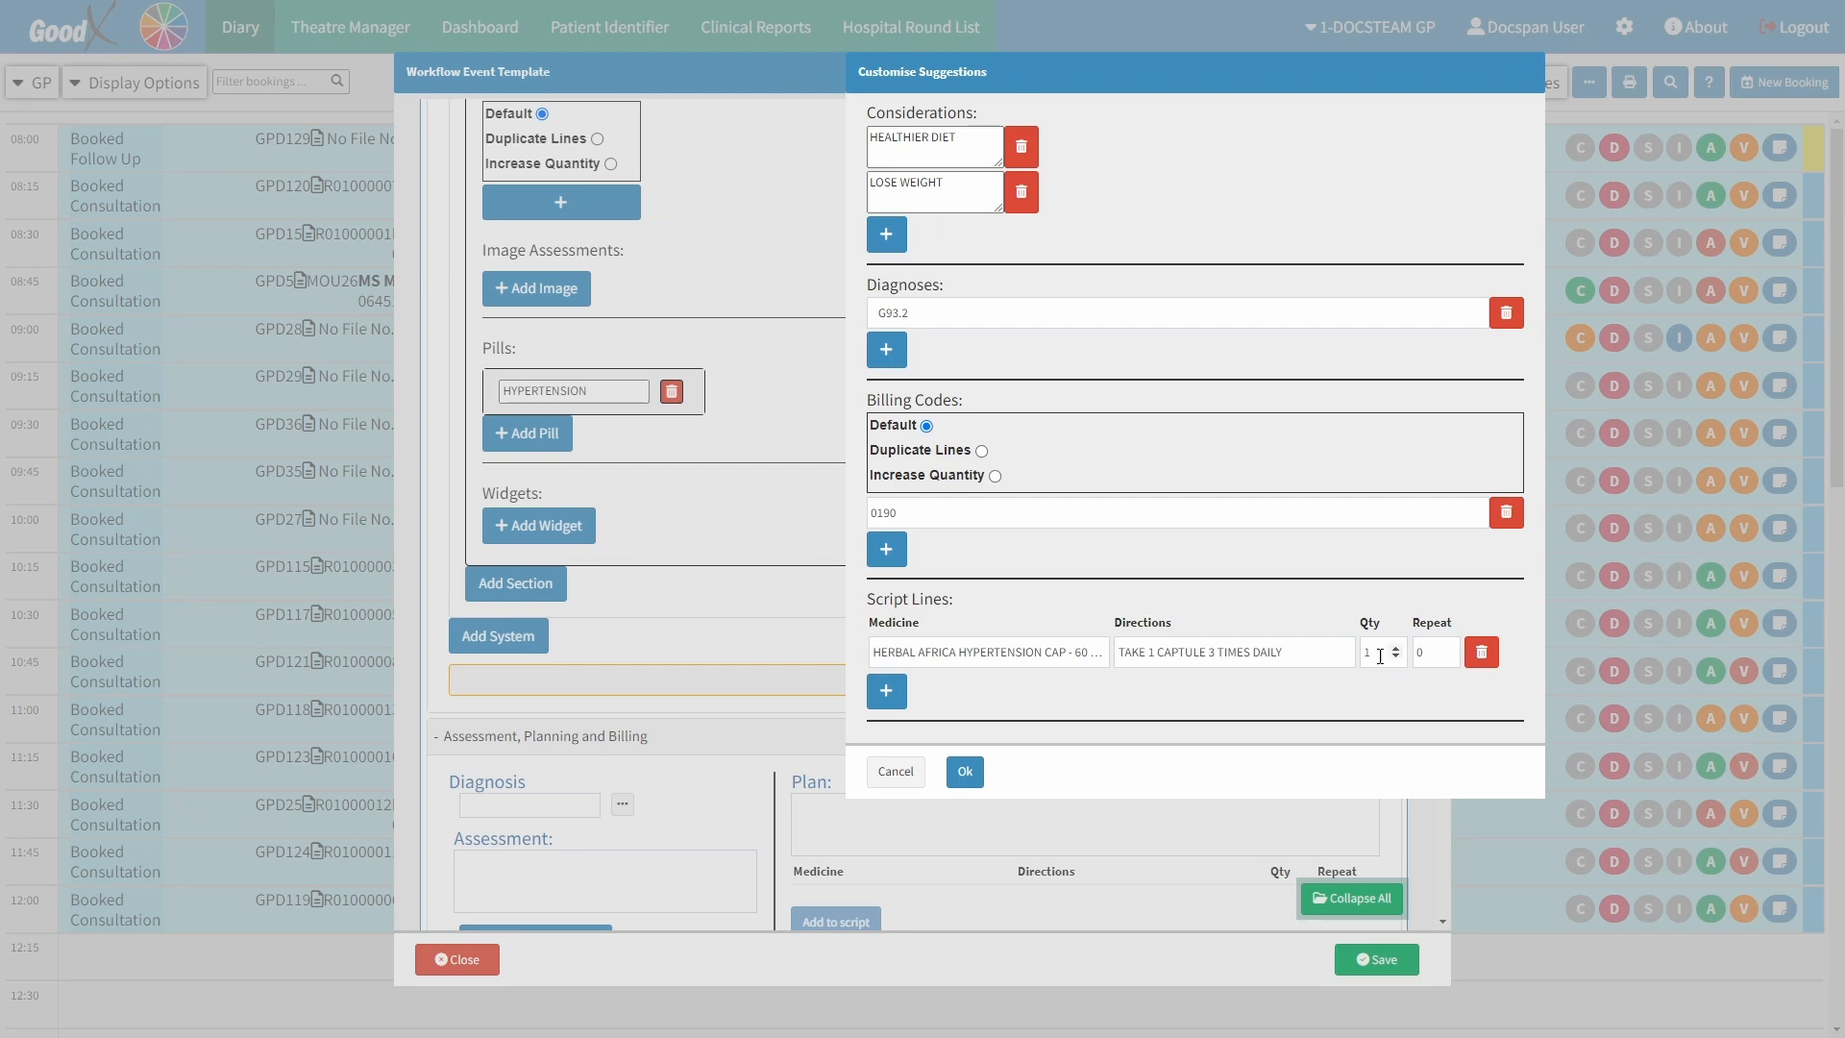
Step: Set the script line's quantity to 60 and repeat to 3, and accept the customised suggestions
{"action": "left_click", "coordinate": [1378, 656]}
{"action": "type", "text": "60"}
{"action": "left_click", "coordinate": [1390, 688]}
{"action": "left_click", "coordinate": [1439, 653]}
{"action": "type", "text": "3"}
{"action": "left_click", "coordinate": [1441, 692]}
{"action": "left_click", "coordinate": [1480, 663]}
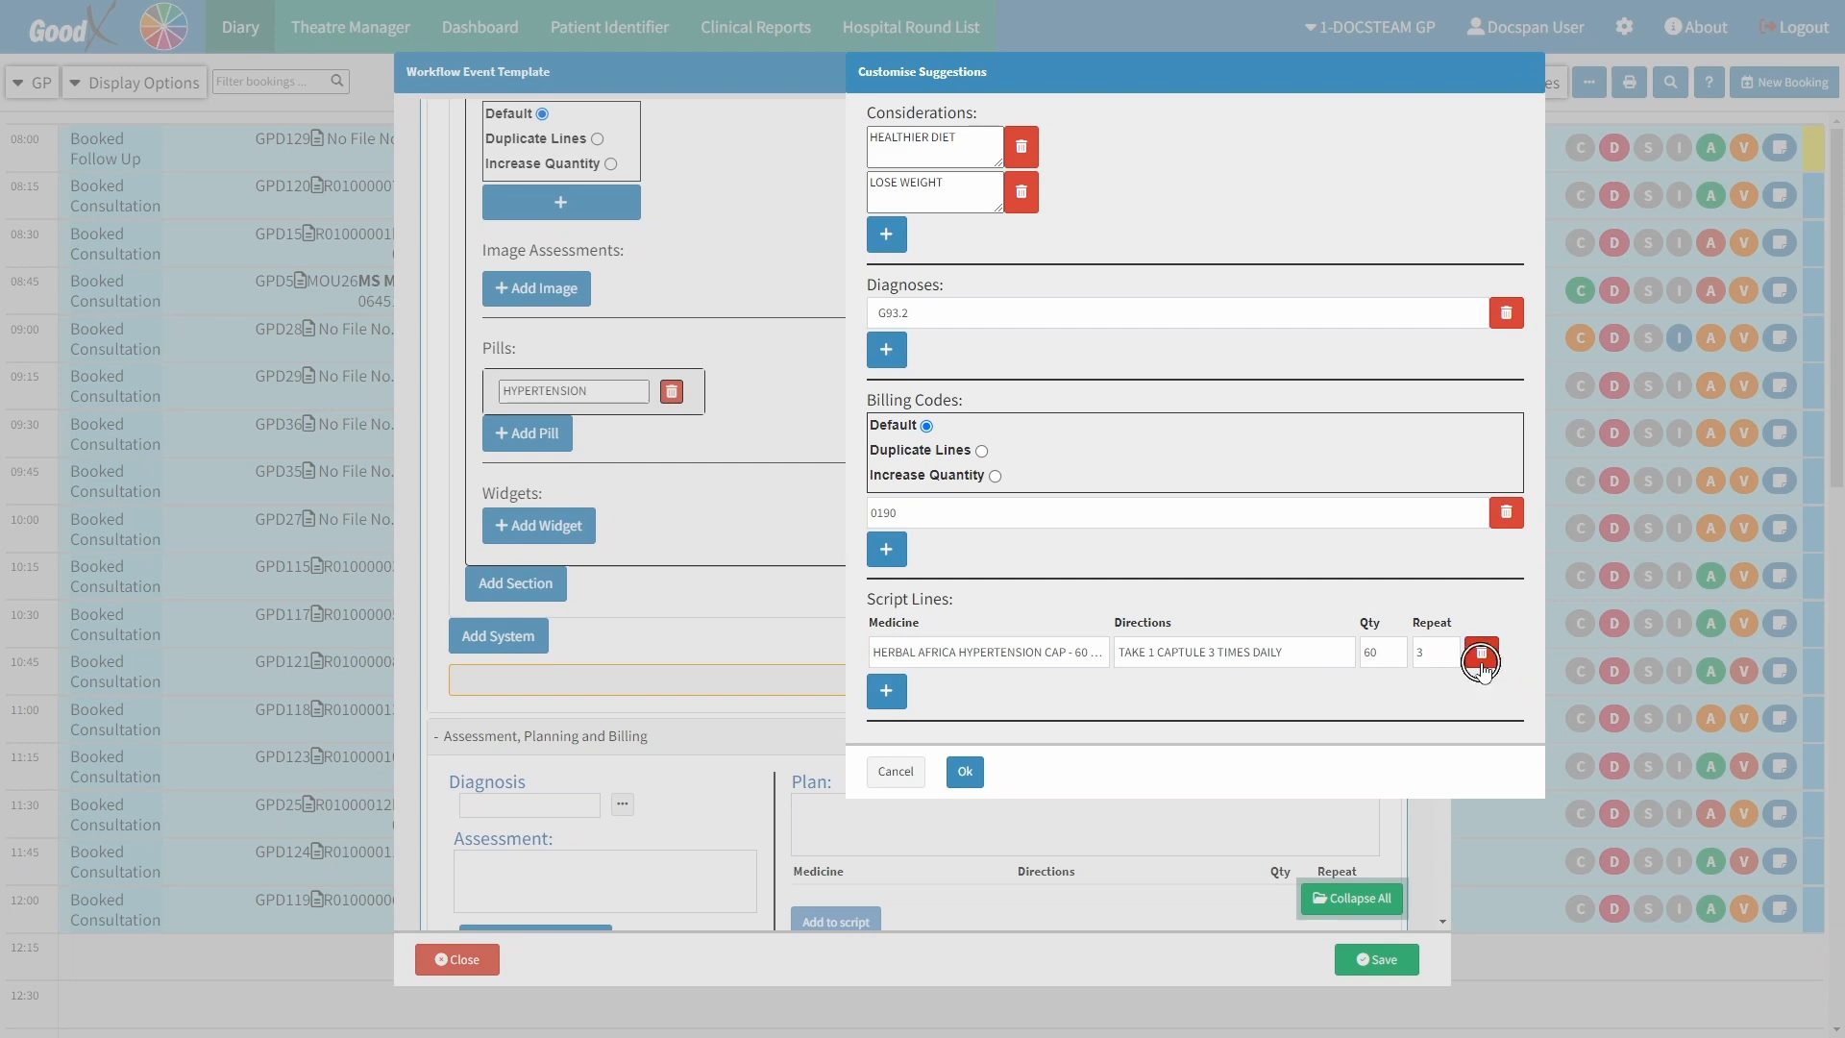
{"action": "left_click", "coordinate": [974, 786]}
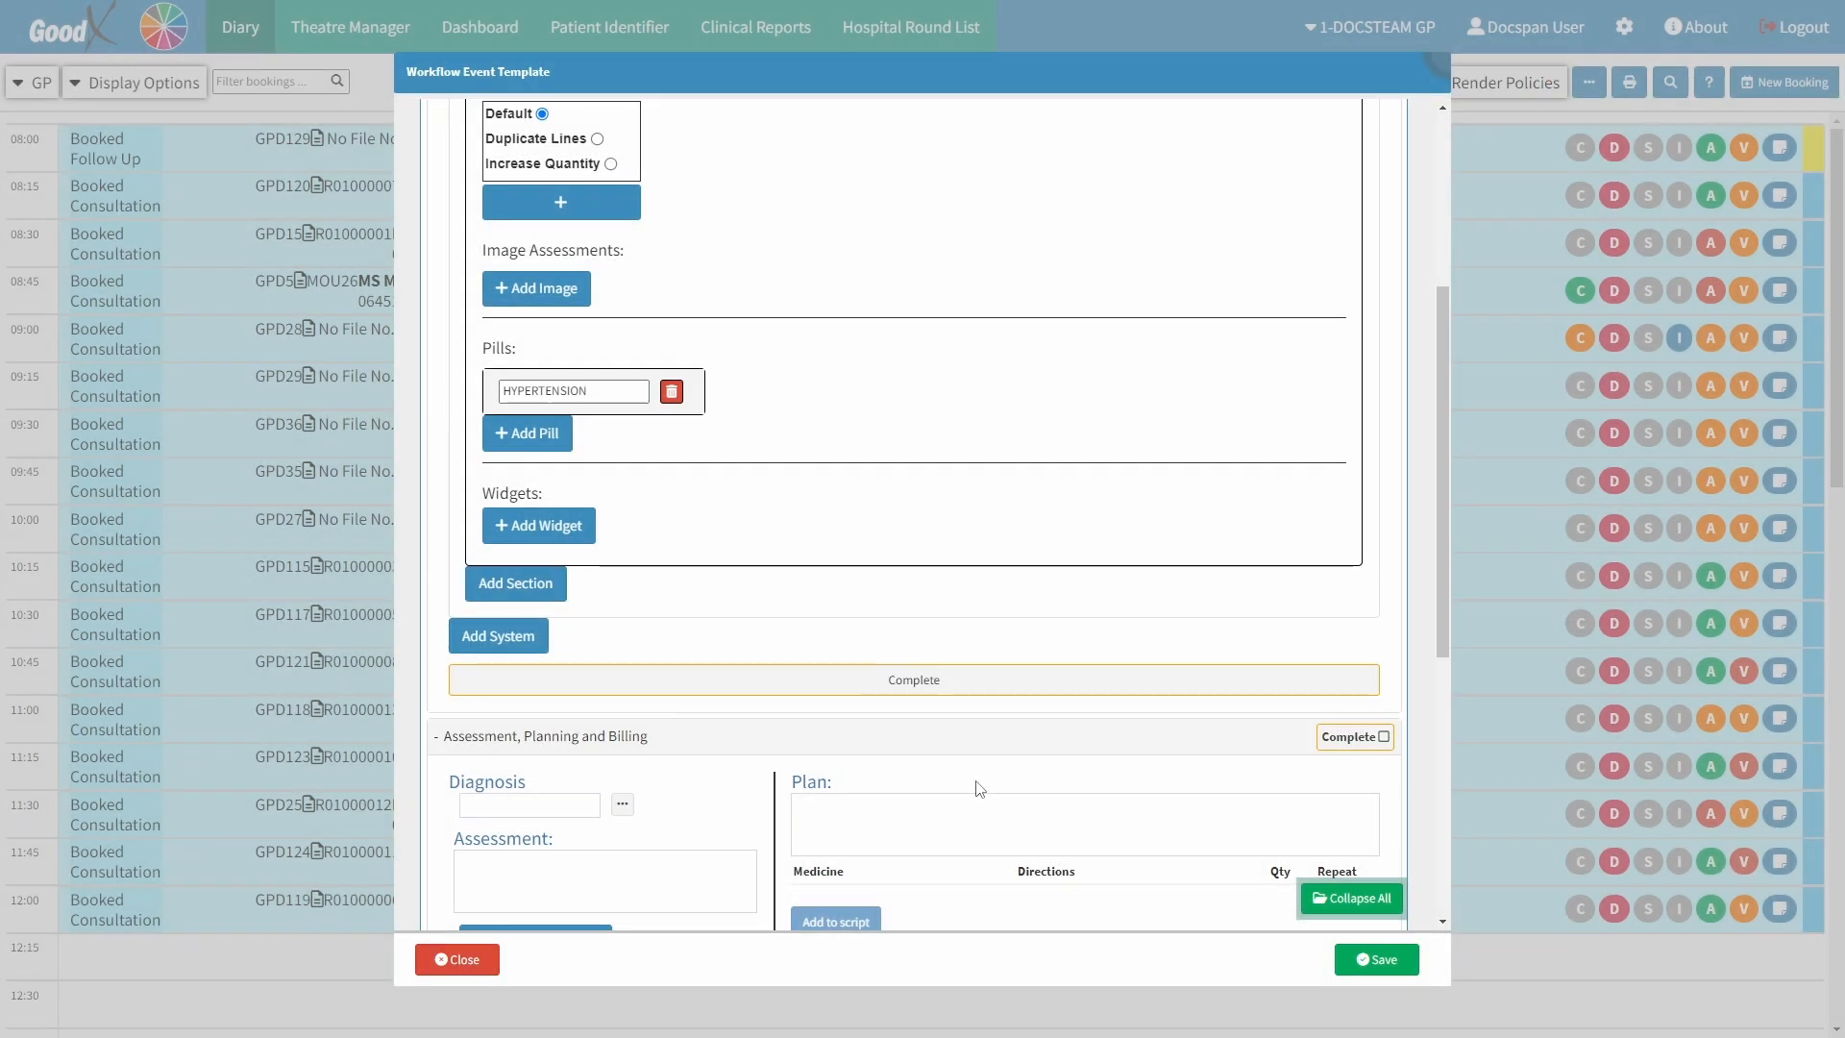
Step: Expand the HYPERTENSION pill and add a Text Input widget to it
{"action": "left_click", "coordinate": [693, 411]}
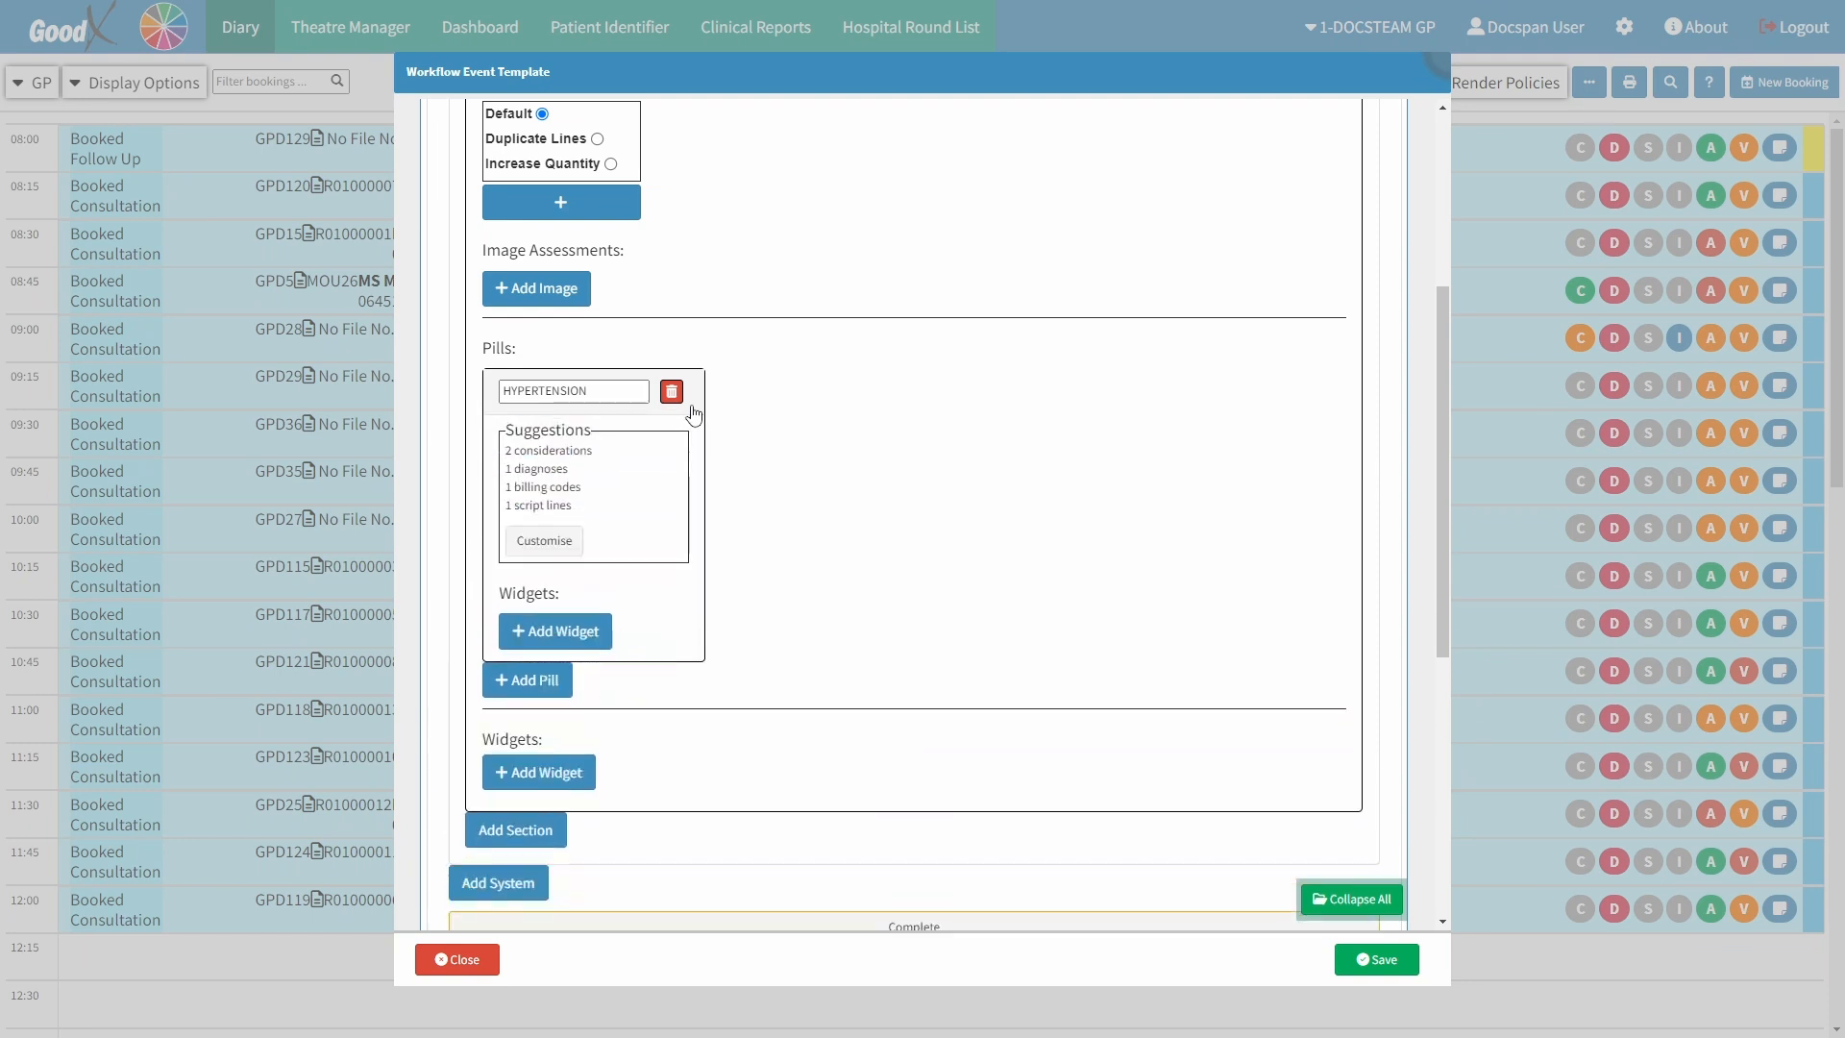
{"action": "left_click", "coordinate": [571, 593]}
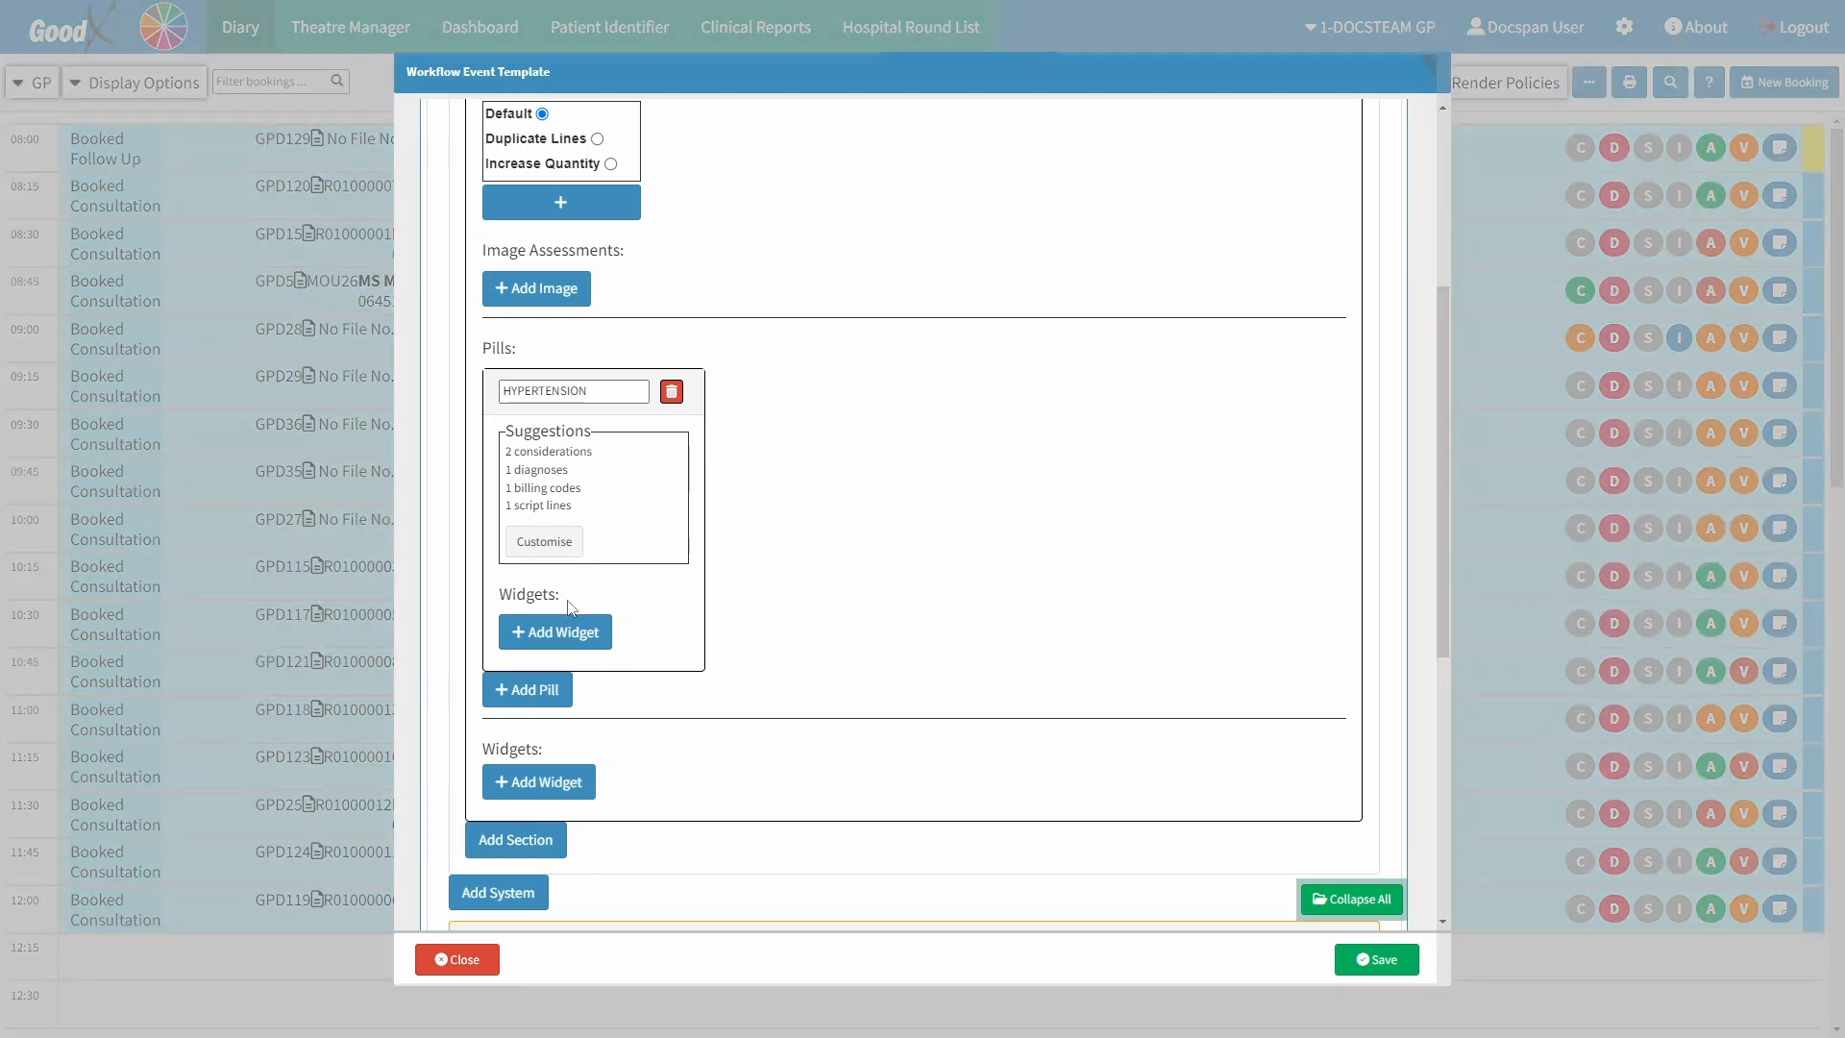
{"action": "left_click", "coordinate": [560, 646]}
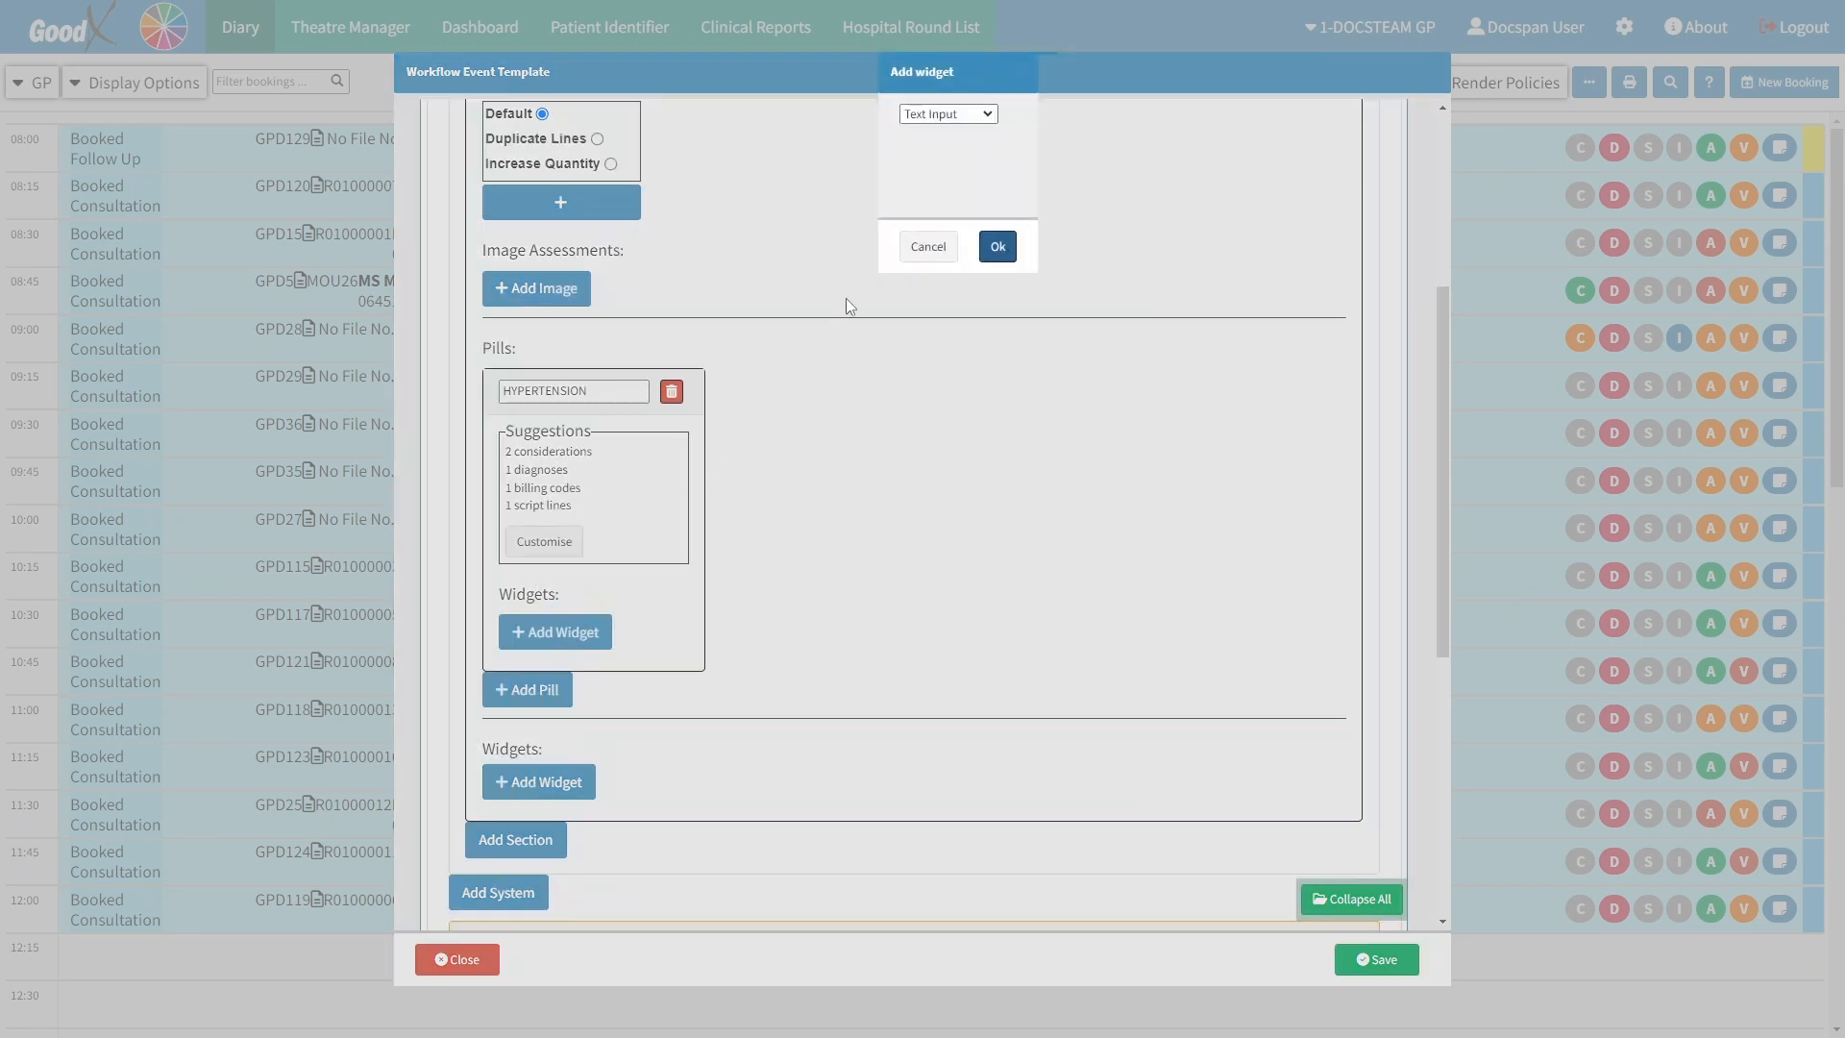
{"action": "left_click", "coordinate": [980, 117]}
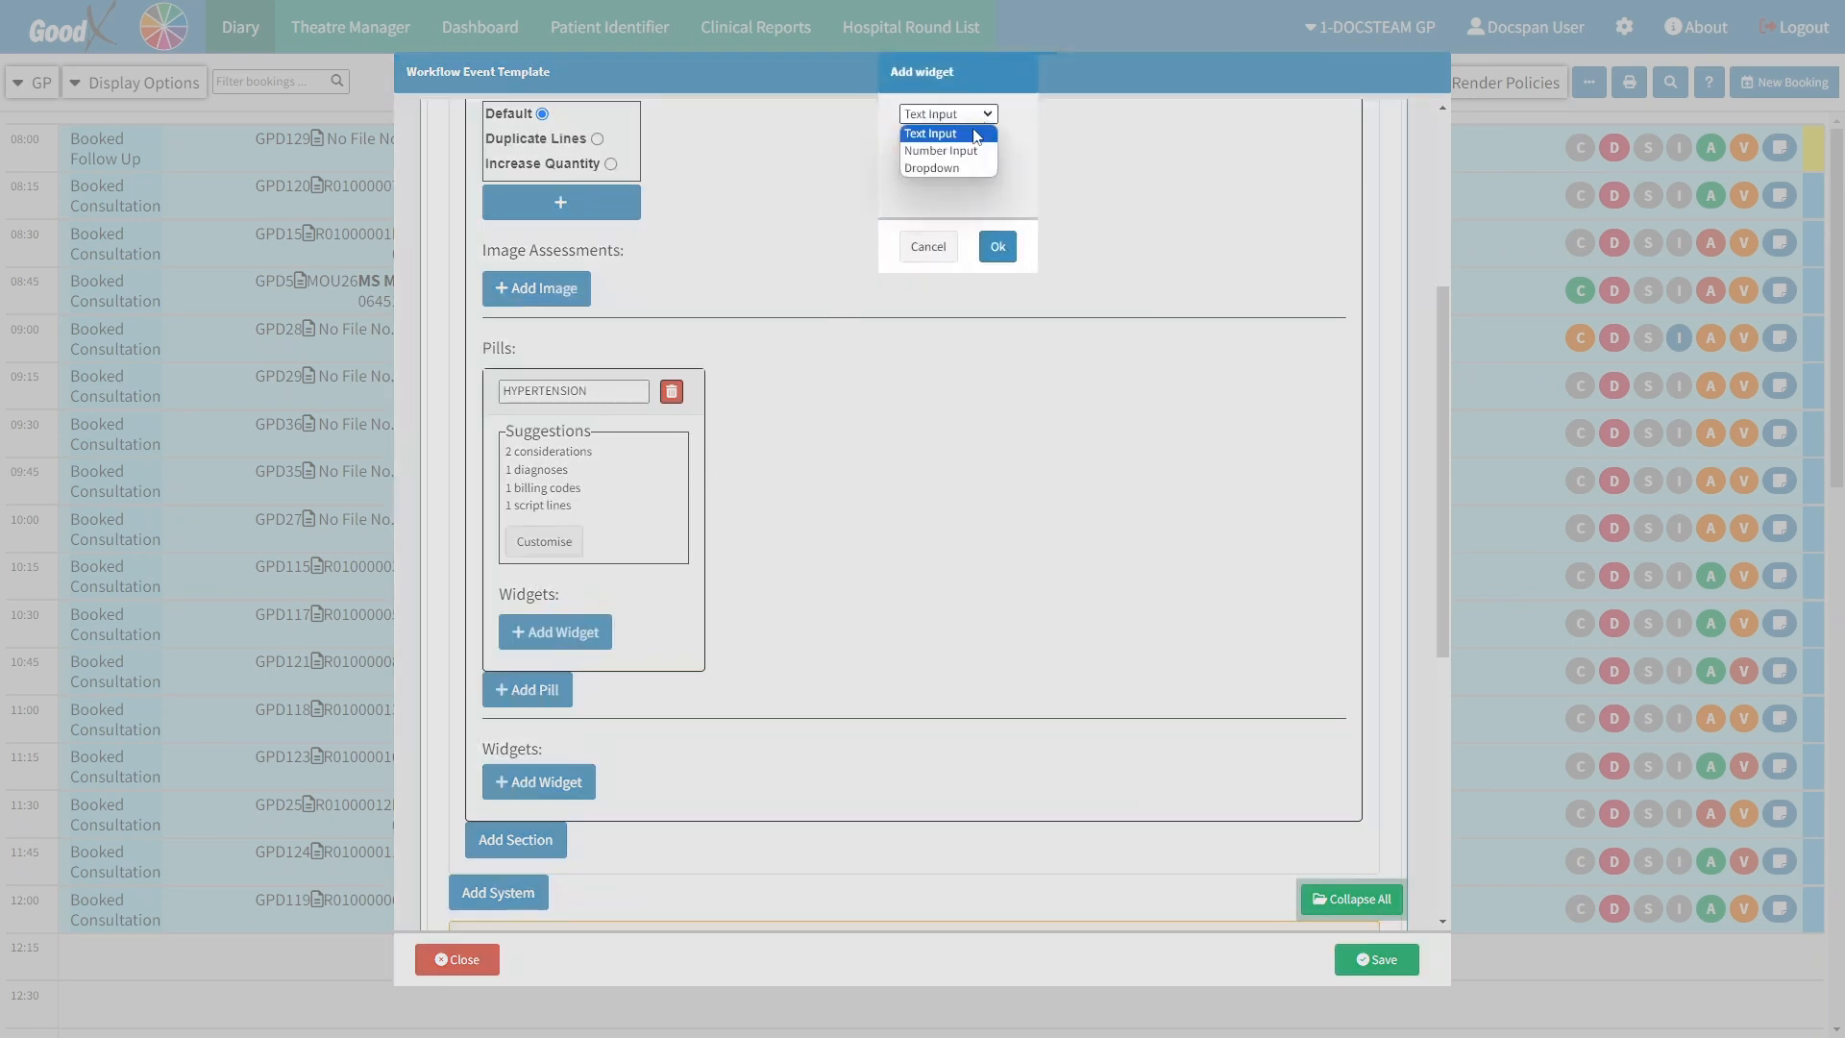
{"action": "left_click", "coordinate": [970, 134]}
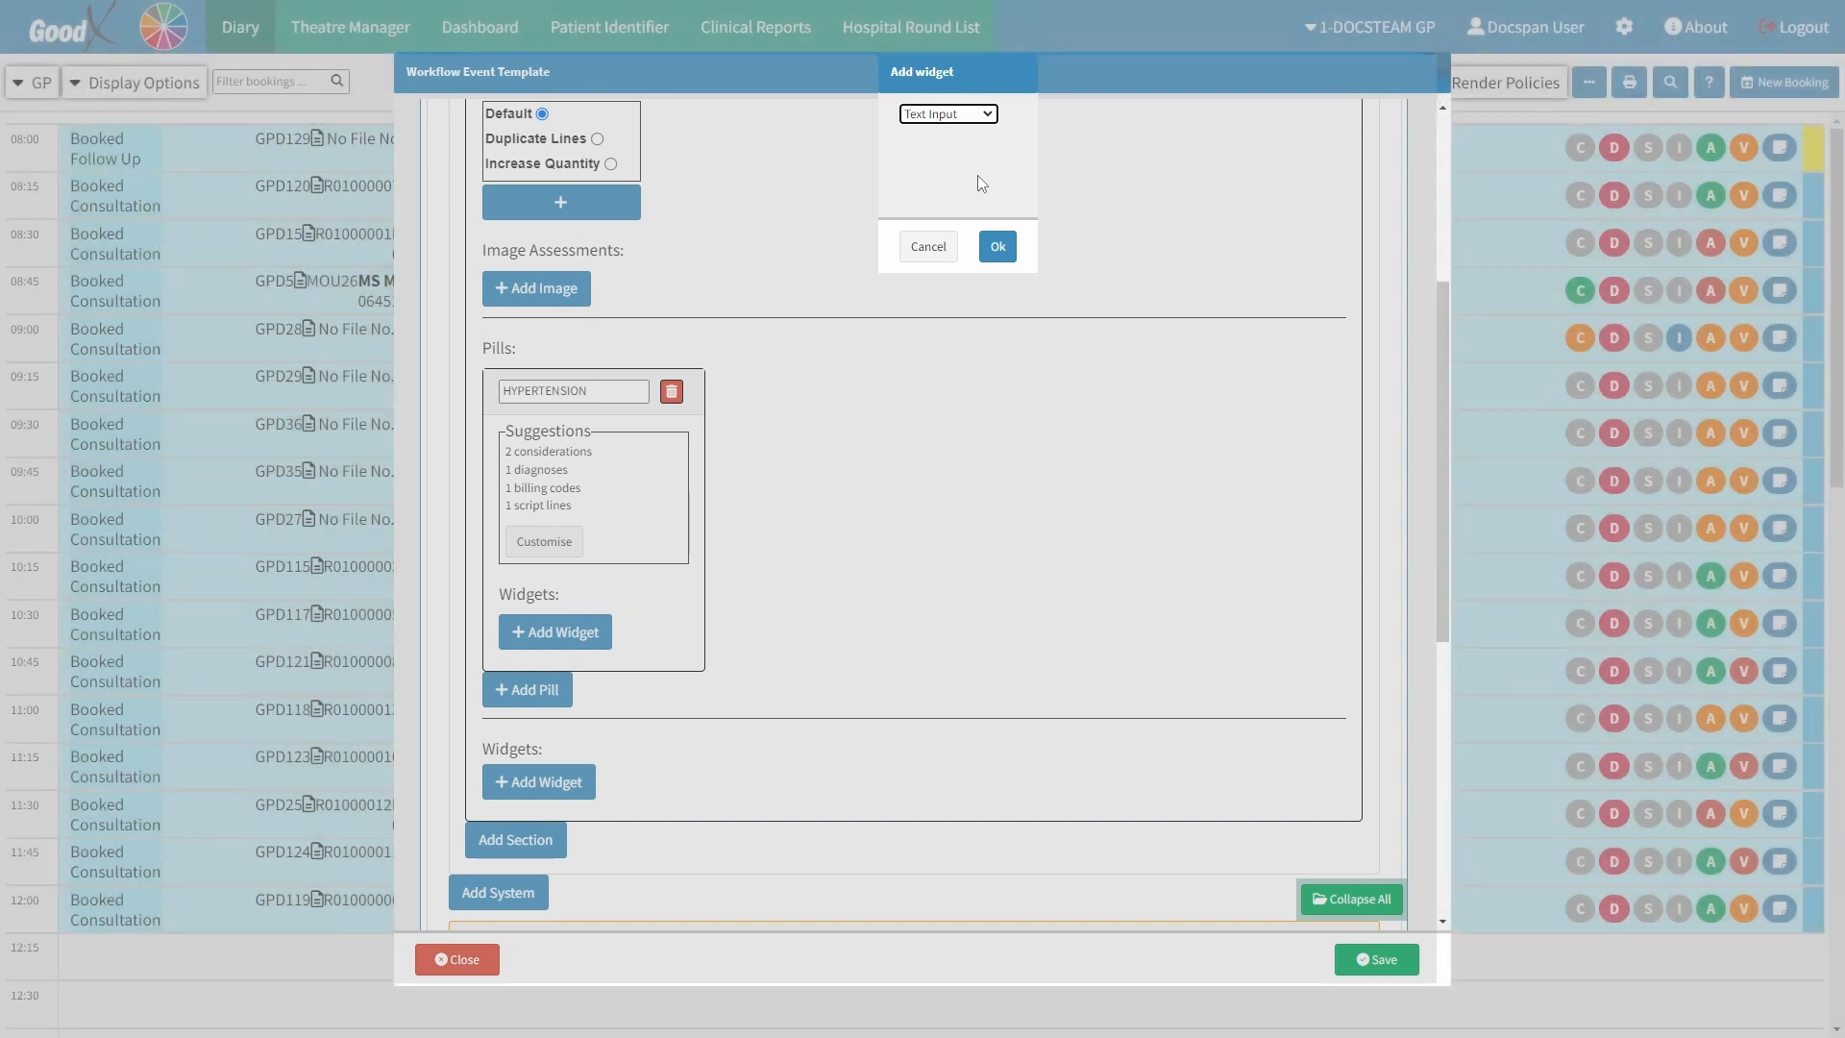
{"action": "left_click", "coordinate": [998, 248]}
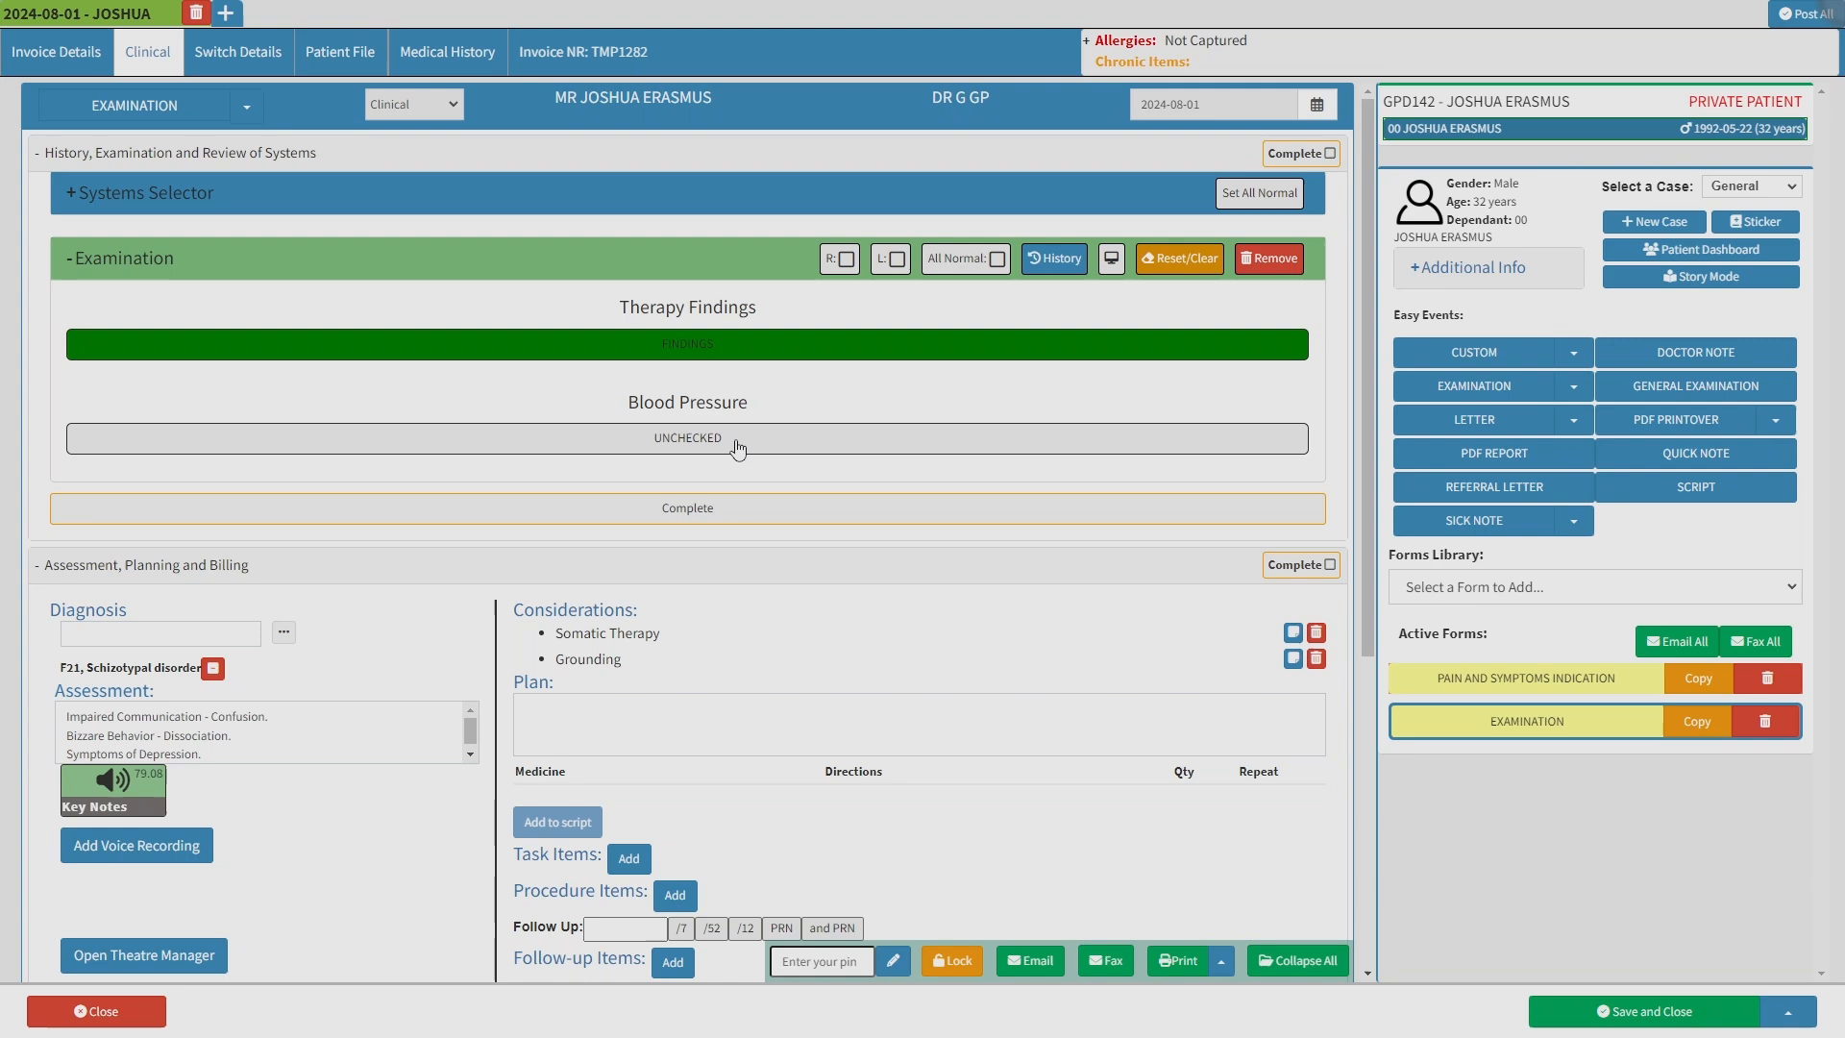
Step: In the patient's EXAMINATION form, mark the Blood Pressure section as having findings and select the HYPERTENSION pill
{"action": "left_click", "coordinate": [732, 441]}
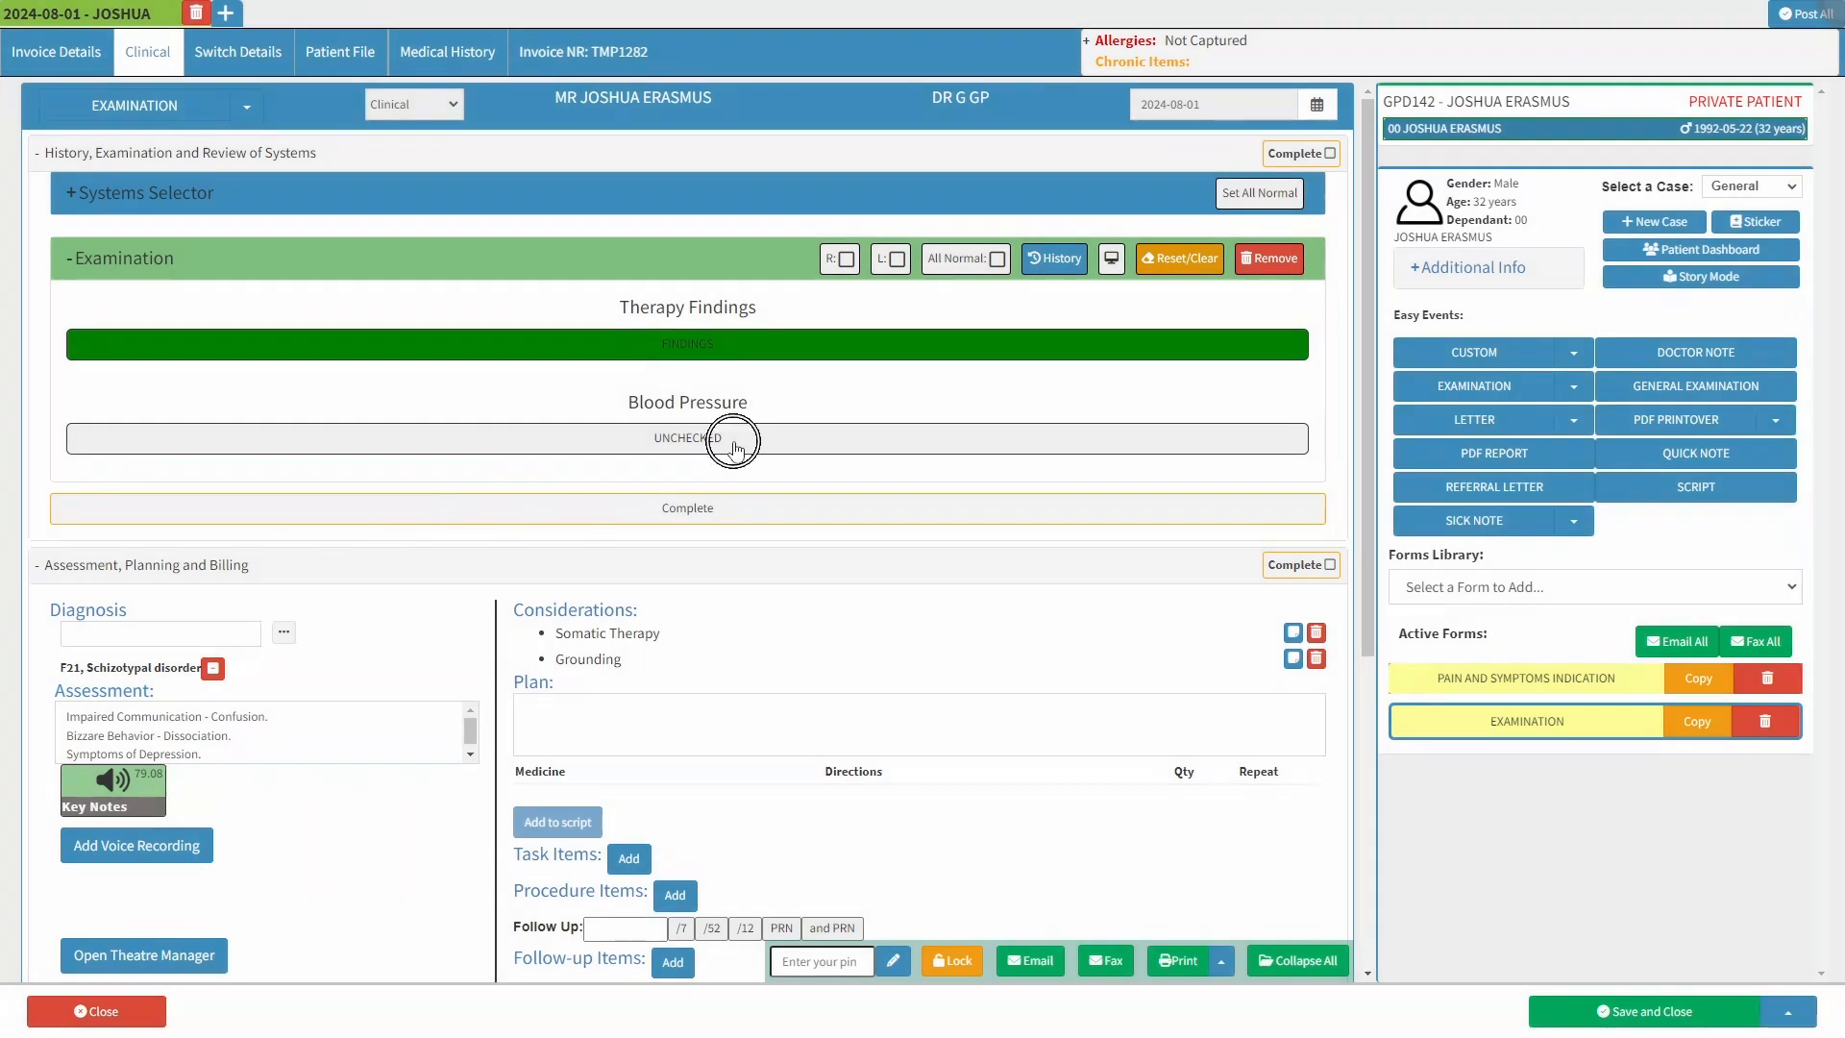
{"action": "left_click", "coordinate": [951, 476]}
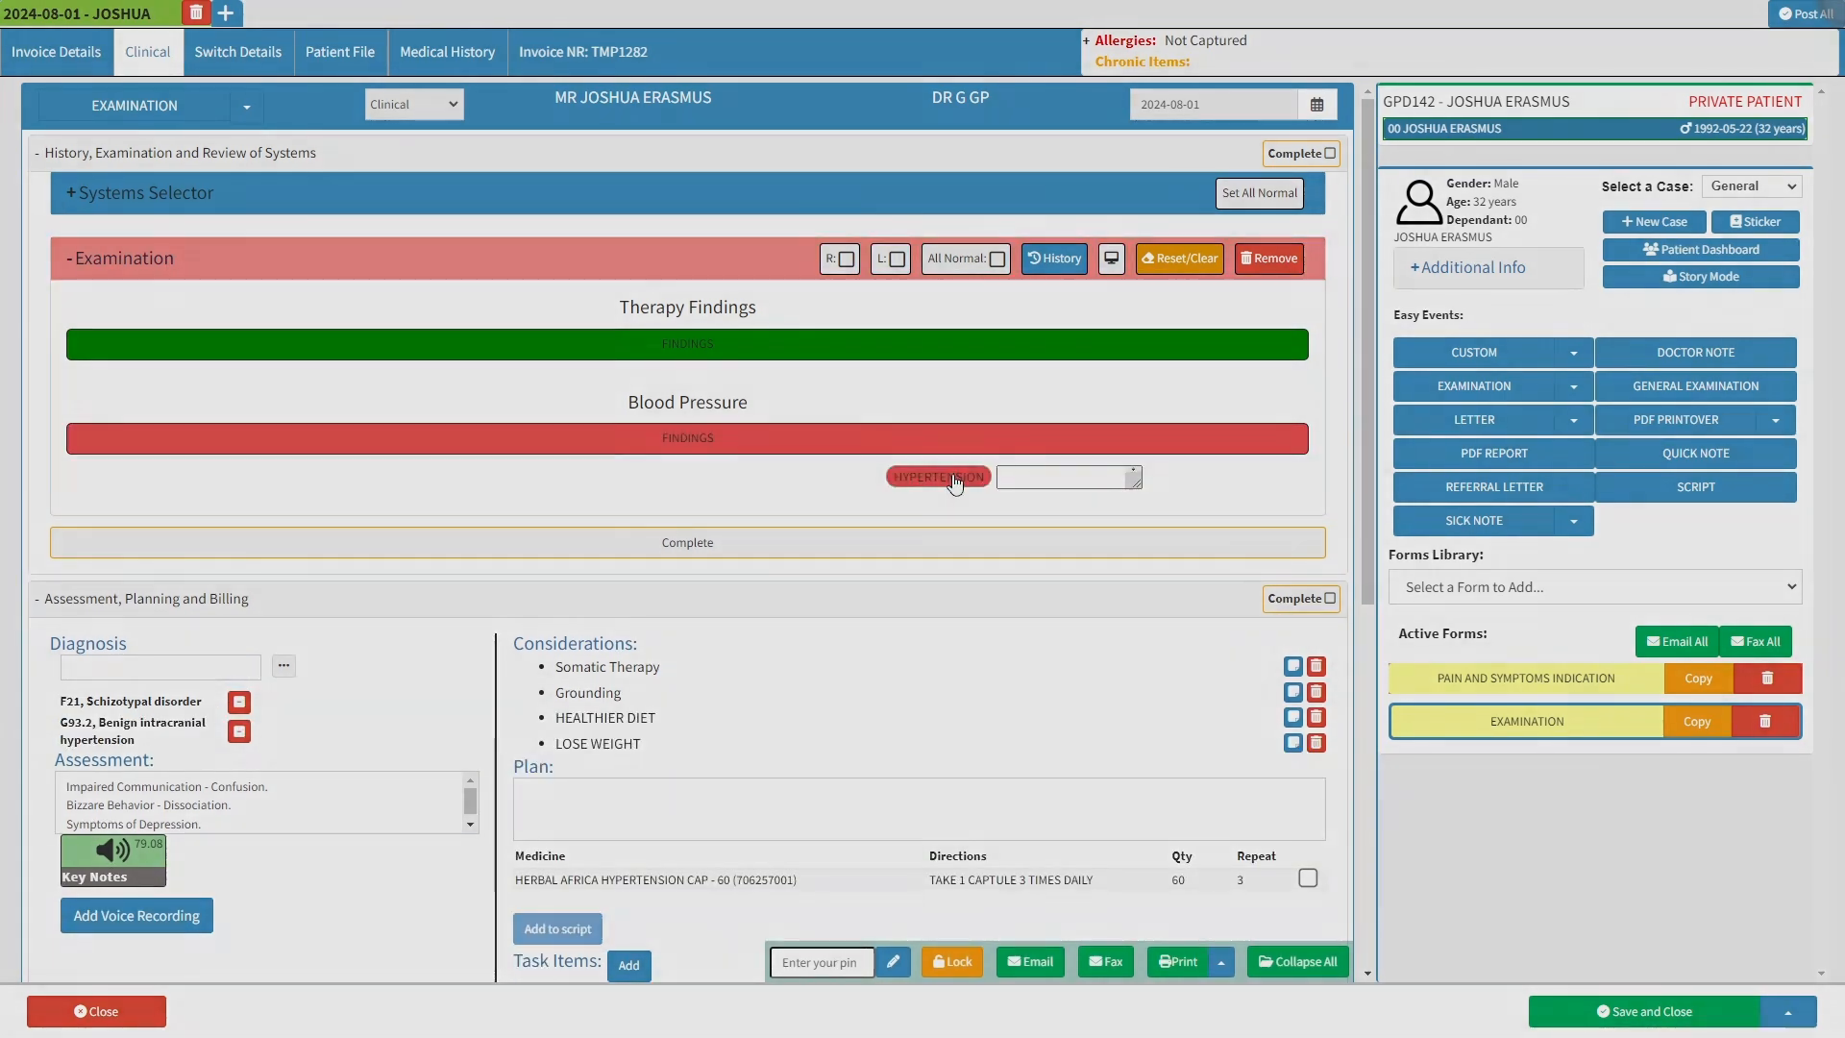